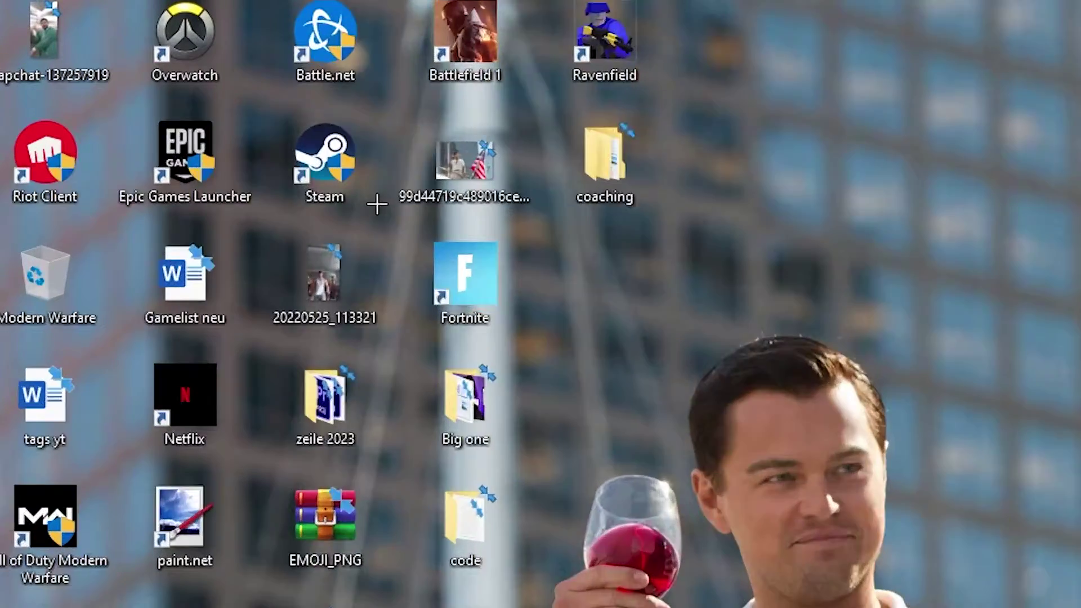
- Move the Steam shortcut away from the other icons onto an open area of the desktop
{"action": "left_click_drag", "start_coordinate": [169, 81], "coordinate": [492, 206]}
{"action": "left_click_drag", "start_coordinate": [780, 398], "coordinate": [433, 221]}
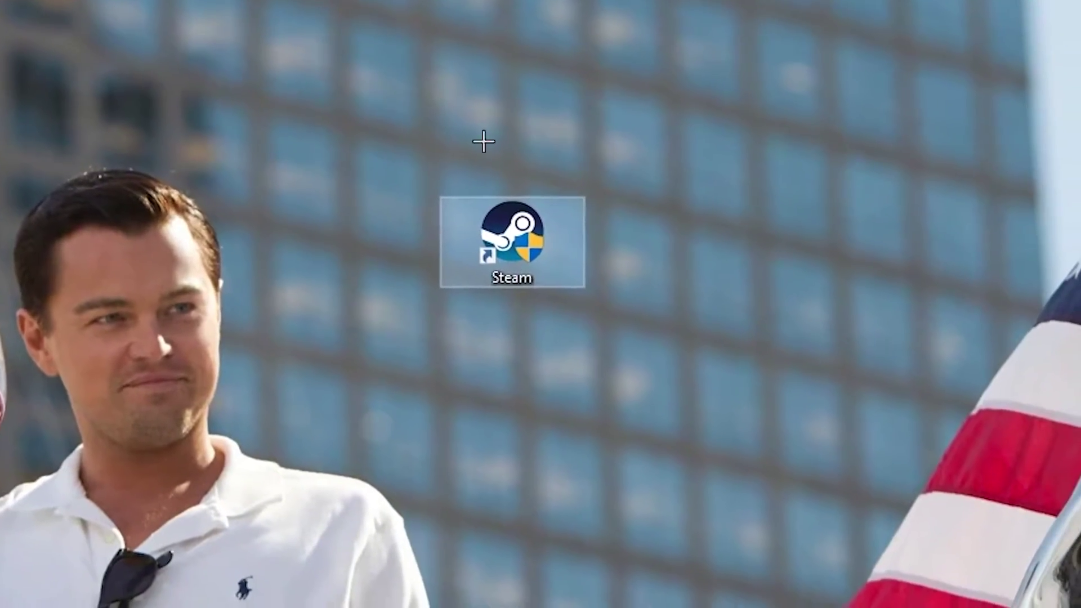
{"action": "left_click_drag", "start_coordinate": [401, 137], "coordinate": [401, 136]}
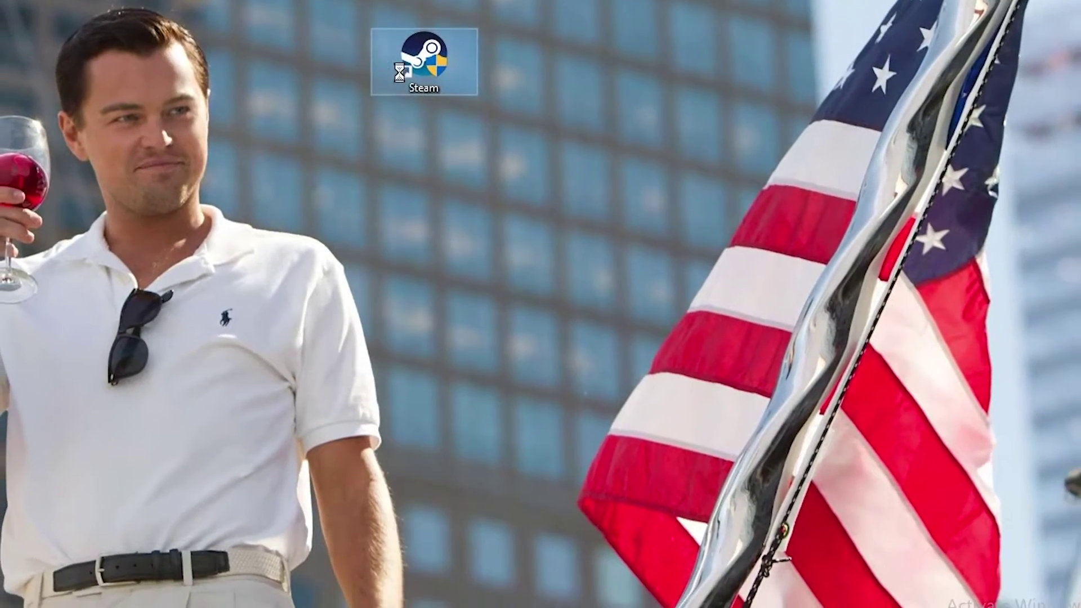
{"action": "right_click", "coordinate": [401, 136]}
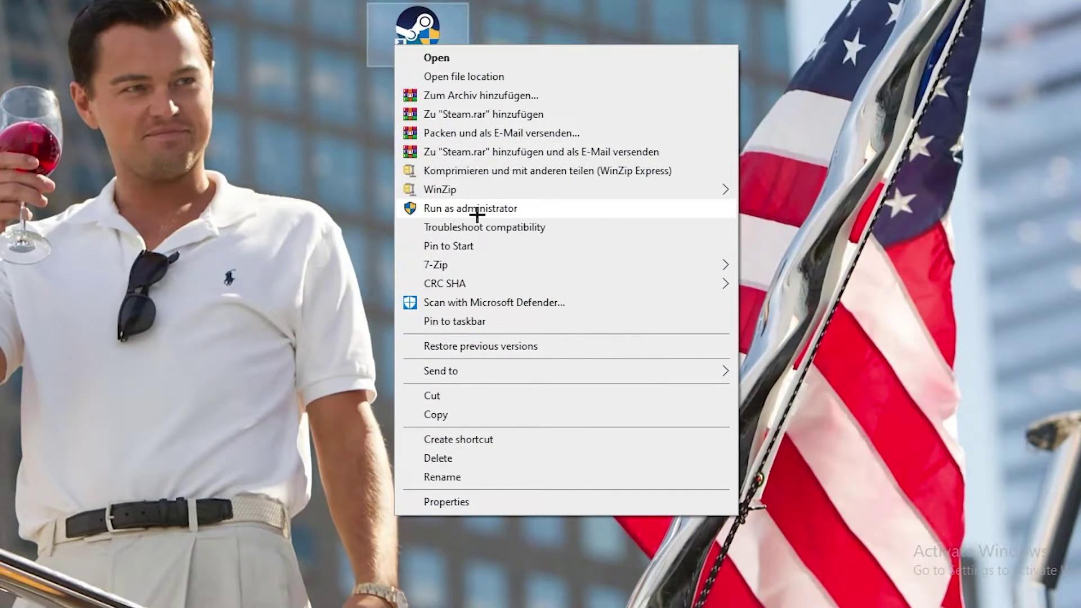
{"action": "left_click", "coordinate": [328, 193]}
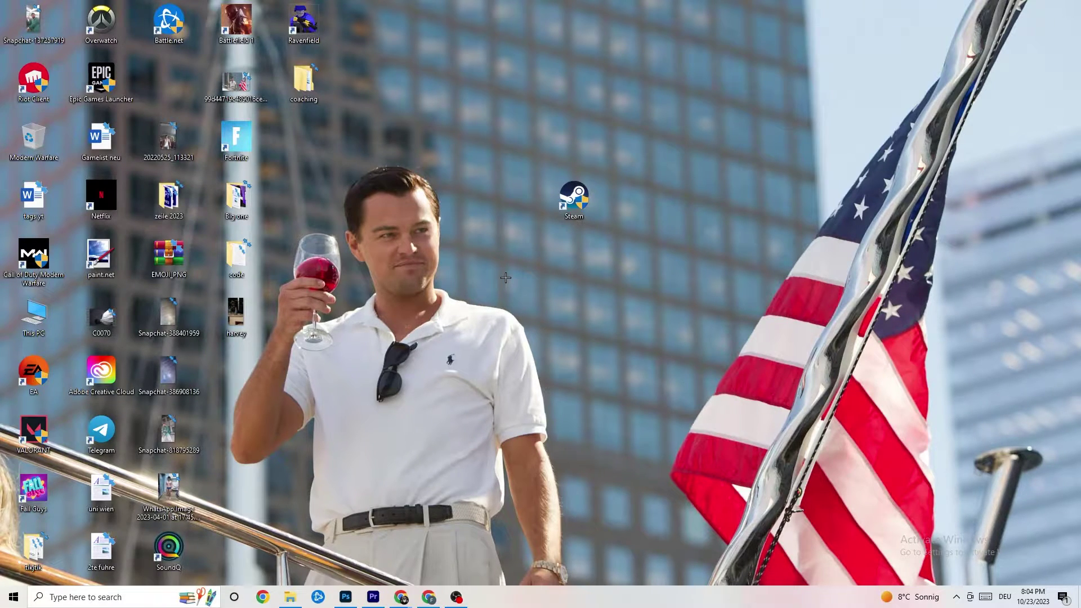
{"action": "left_click_drag", "start_coordinate": [573, 219], "coordinate": [541, 284]}
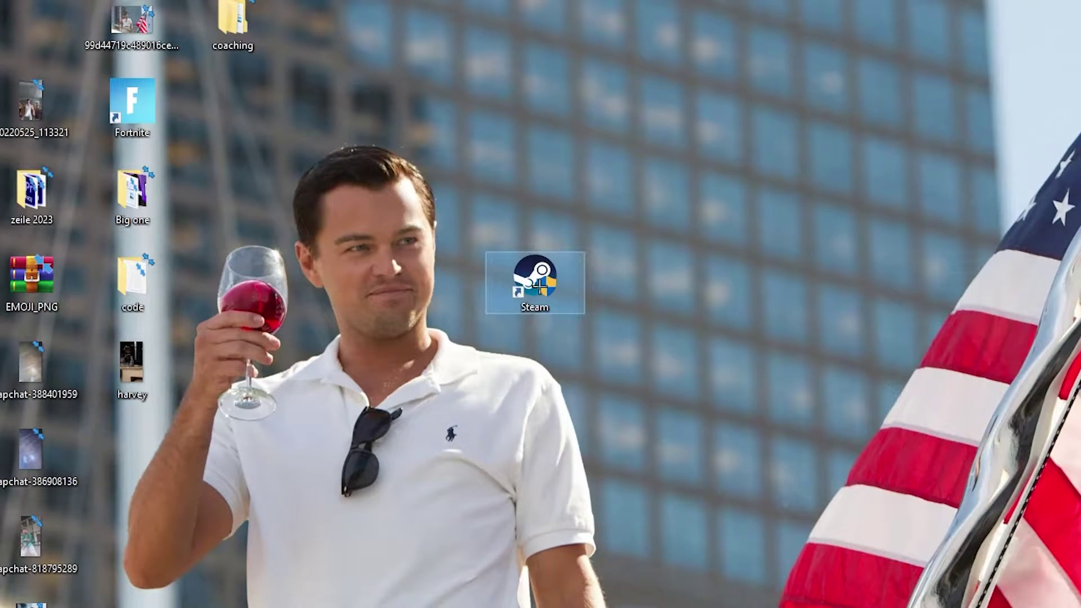
- Review the compatibility mode options in the Steam shortcut's properties and accept the dialog
{"action": "right_click", "coordinate": [539, 287]}
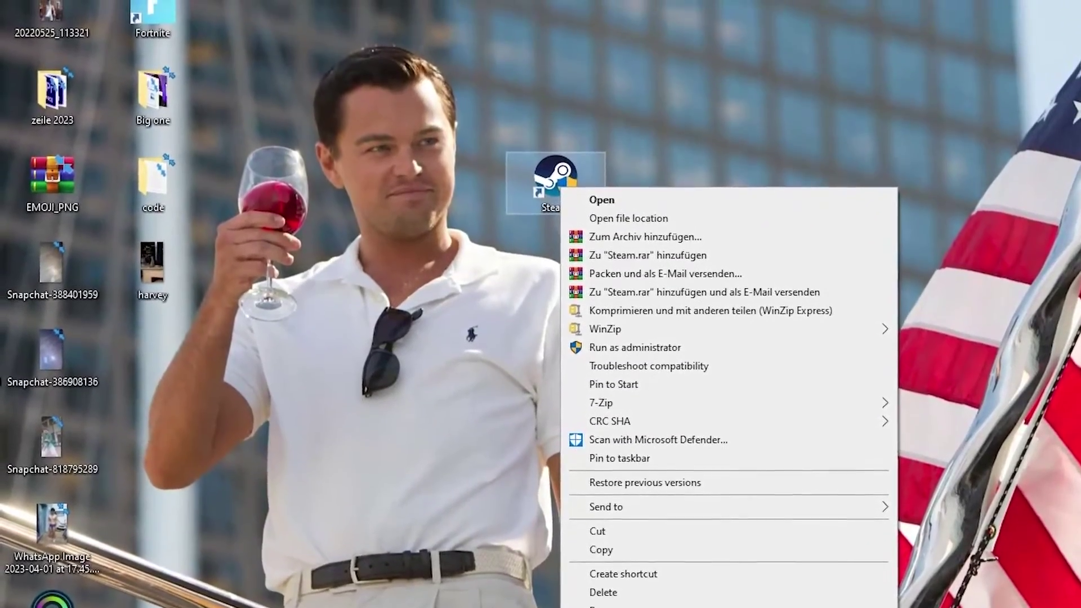
{"action": "left_click", "coordinate": [655, 604]}
{"action": "left_click_drag", "start_coordinate": [691, 230], "coordinate": [566, 64]}
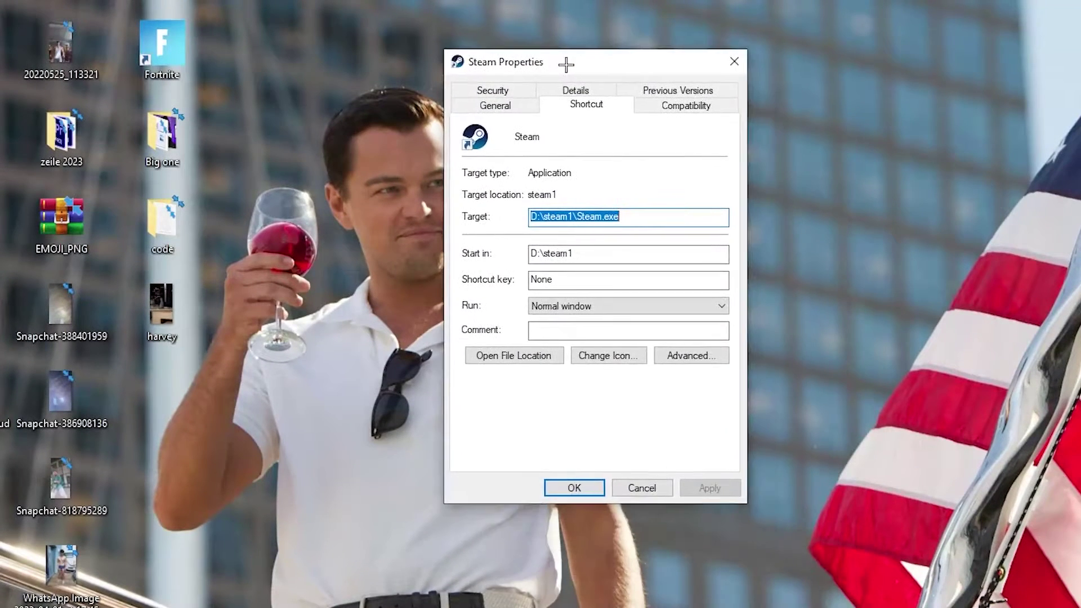
{"action": "left_click", "coordinate": [682, 107]}
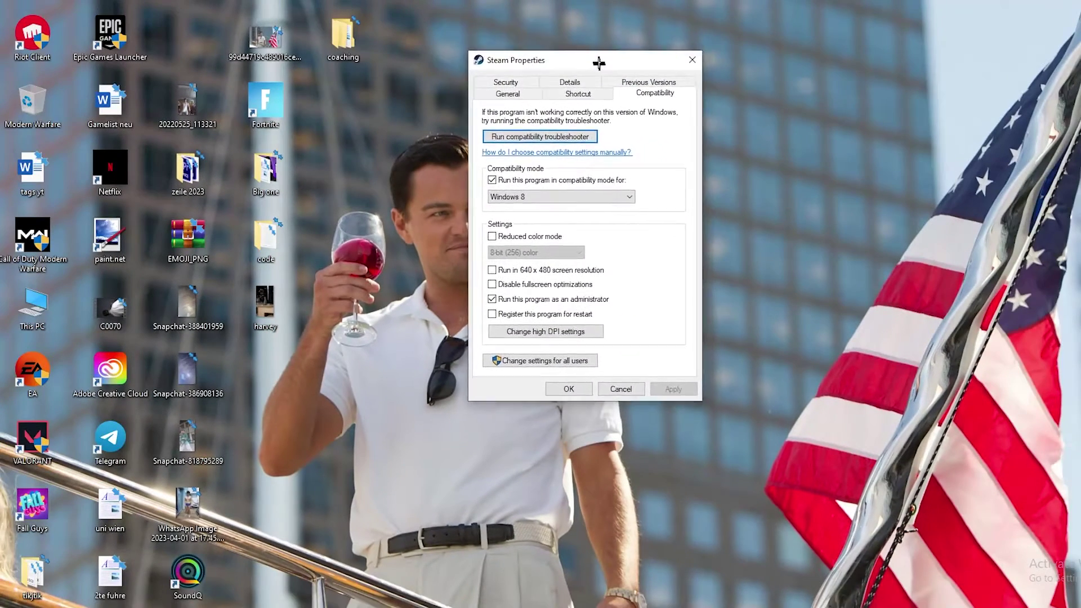
{"action": "left_click_drag", "start_coordinate": [599, 63], "coordinate": [588, 34]}
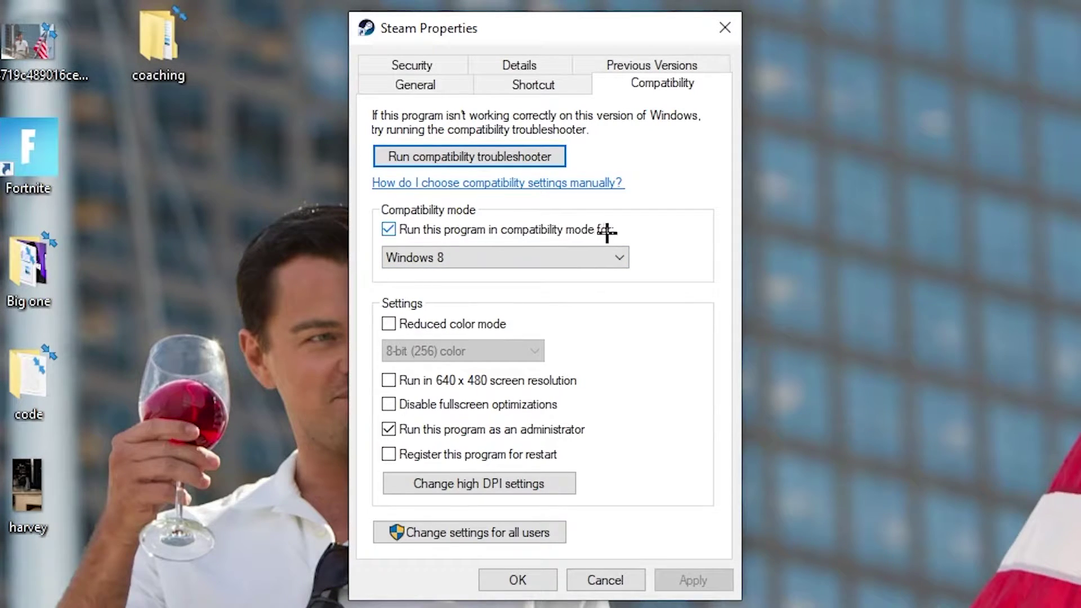
{"action": "left_click", "coordinate": [603, 249]}
{"action": "left_click", "coordinate": [659, 237]}
{"action": "left_click", "coordinate": [527, 579]}
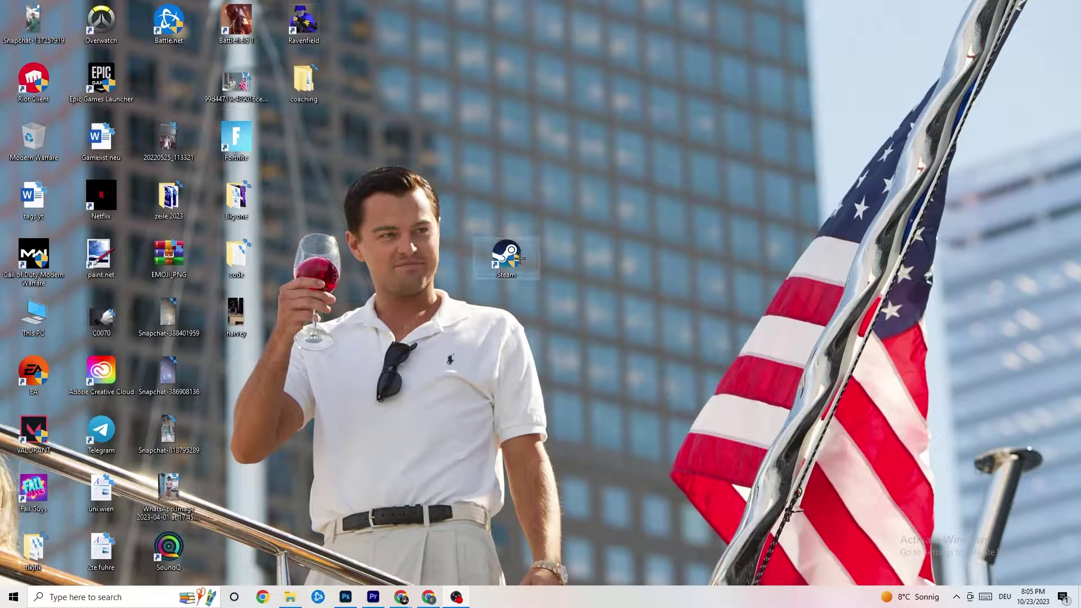
{"action": "left_click_drag", "start_coordinate": [515, 258], "coordinate": [517, 201]}
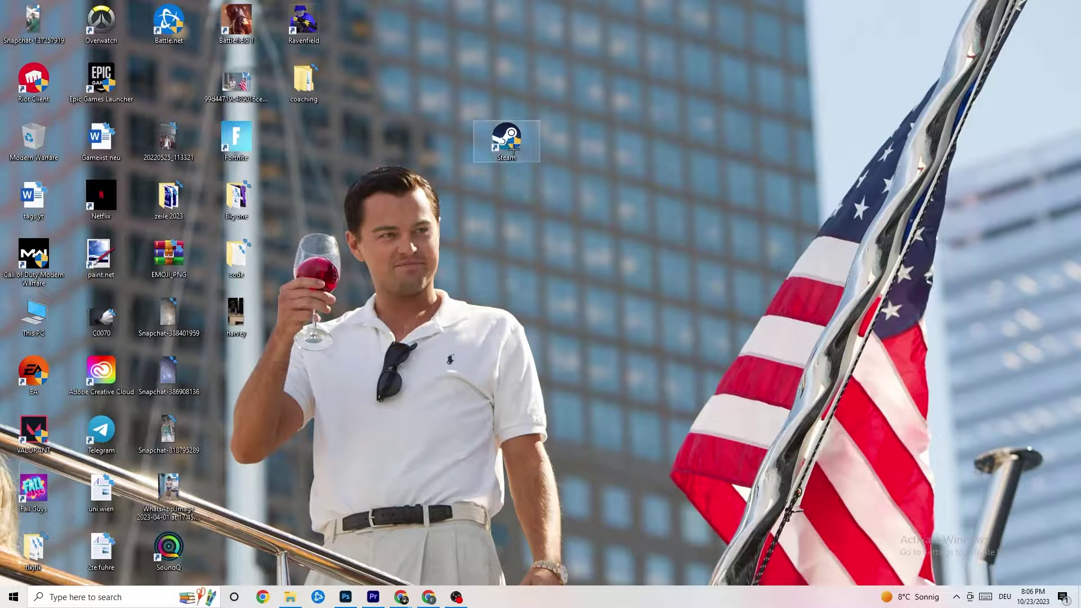
{"action": "left_click_drag", "start_coordinate": [507, 140], "coordinate": [452, 204]}
{"action": "left_click", "coordinate": [424, 140]}
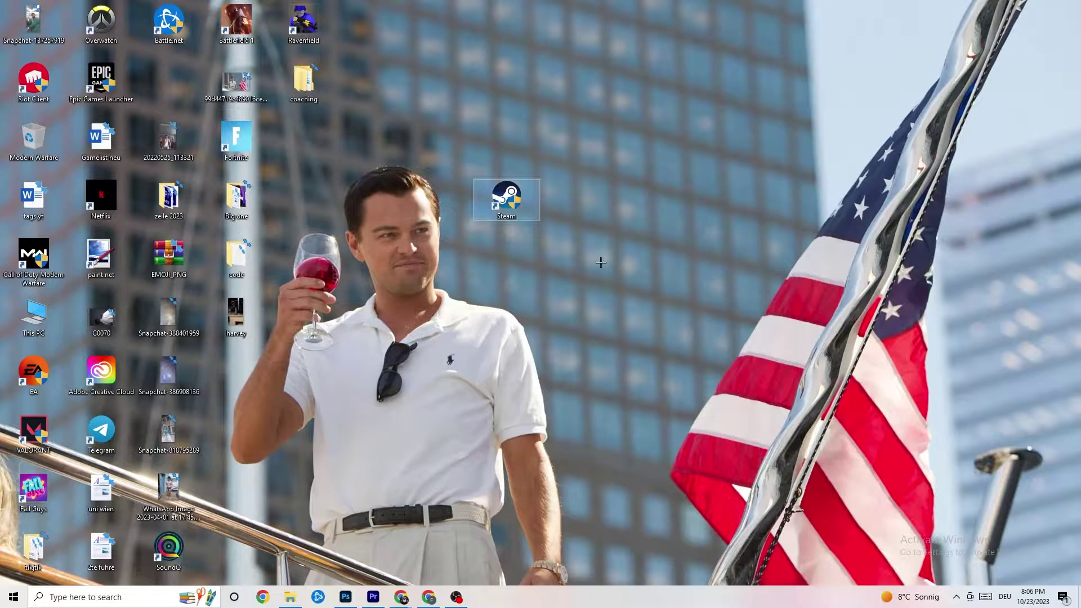
- Check the Steam shortcut's compatibility settings again and close its properties
{"action": "right_click", "coordinate": [510, 206]}
{"action": "left_click", "coordinate": [565, 507]}
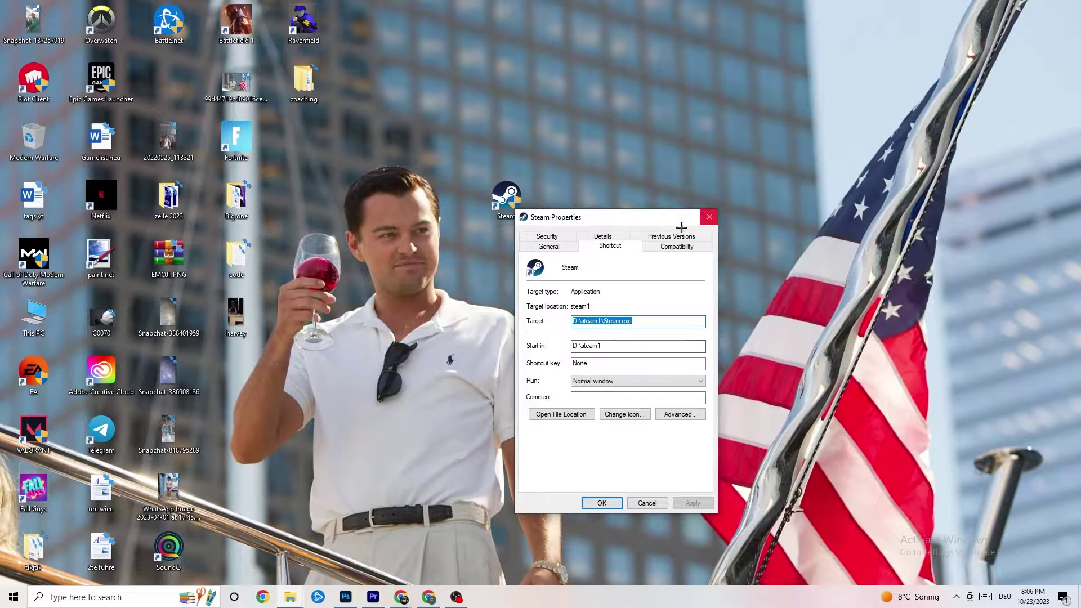
{"action": "left_click", "coordinate": [677, 246]}
{"action": "left_click", "coordinate": [709, 217]}
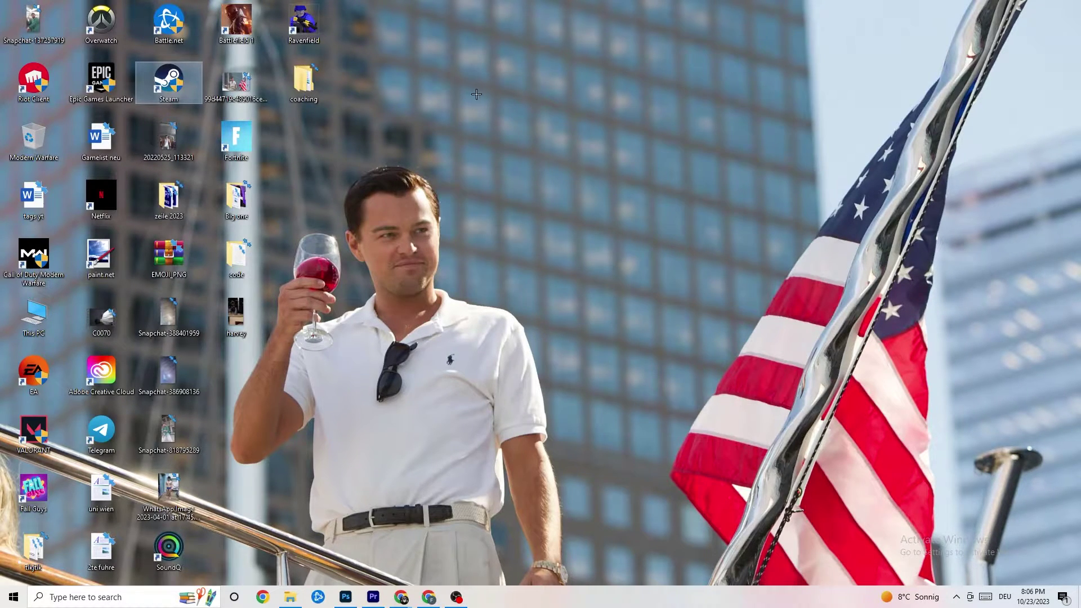
{"action": "left_click", "coordinate": [524, 110]}
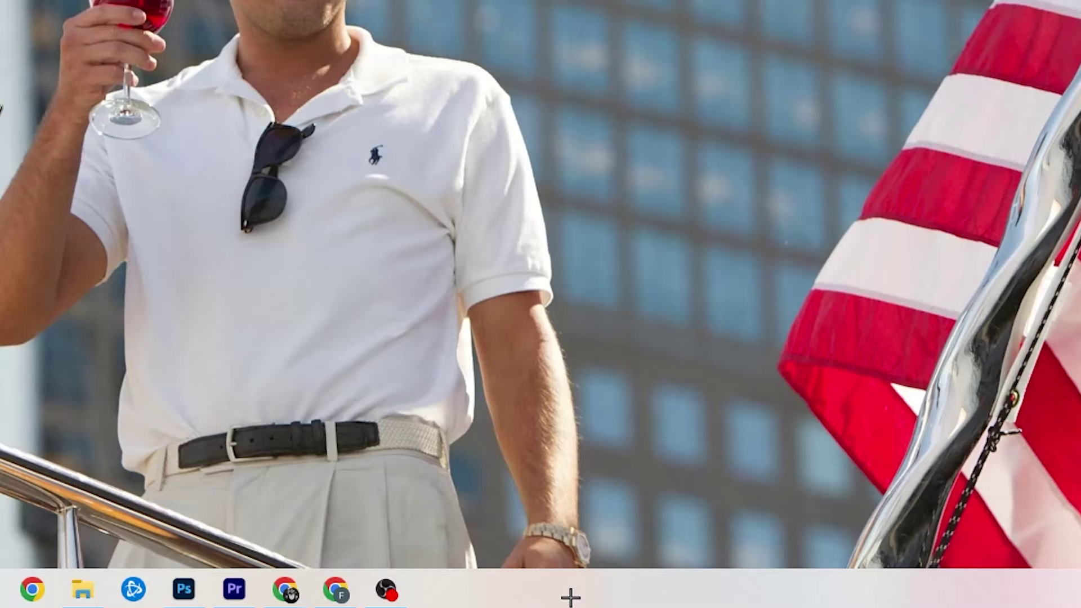
- Open Task Manager and maximize its window
{"action": "right_click", "coordinate": [463, 597]}
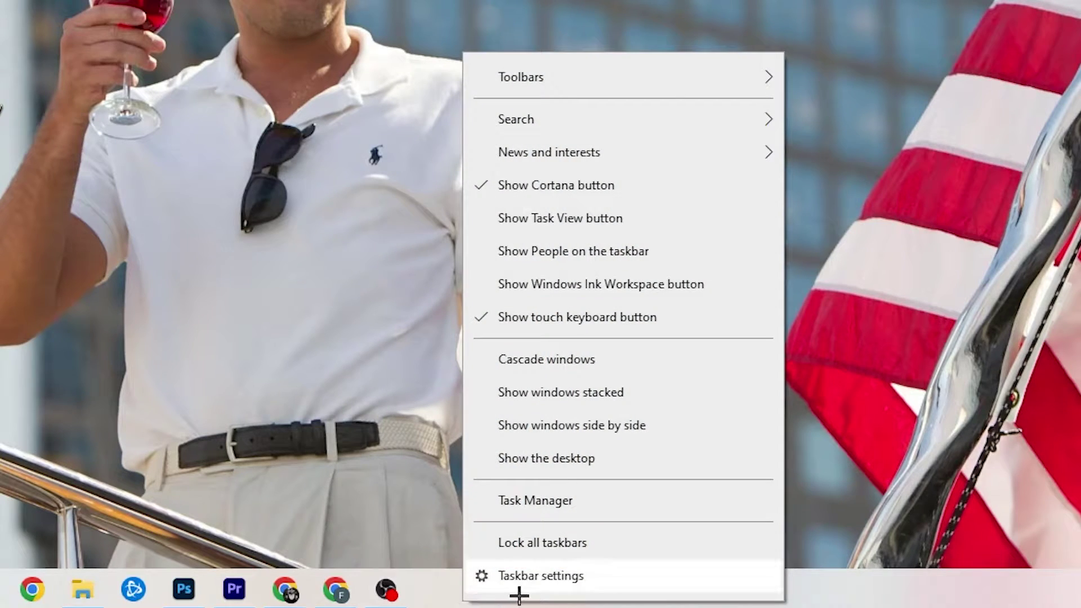
{"action": "left_click", "coordinate": [561, 509]}
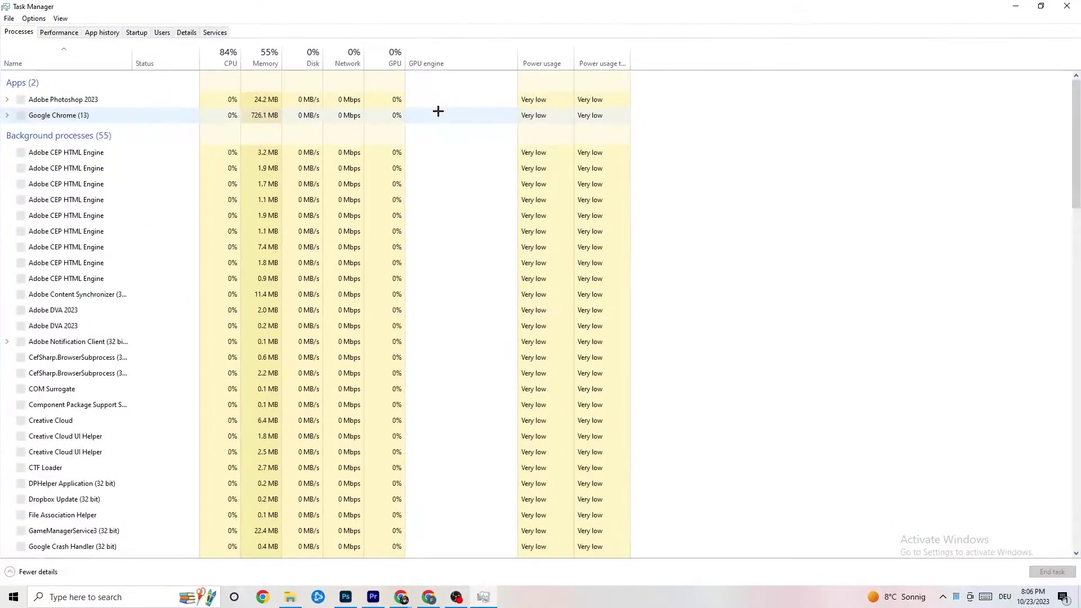
{"action": "left_click_drag", "start_coordinate": [437, 6], "coordinate": [464, 50]}
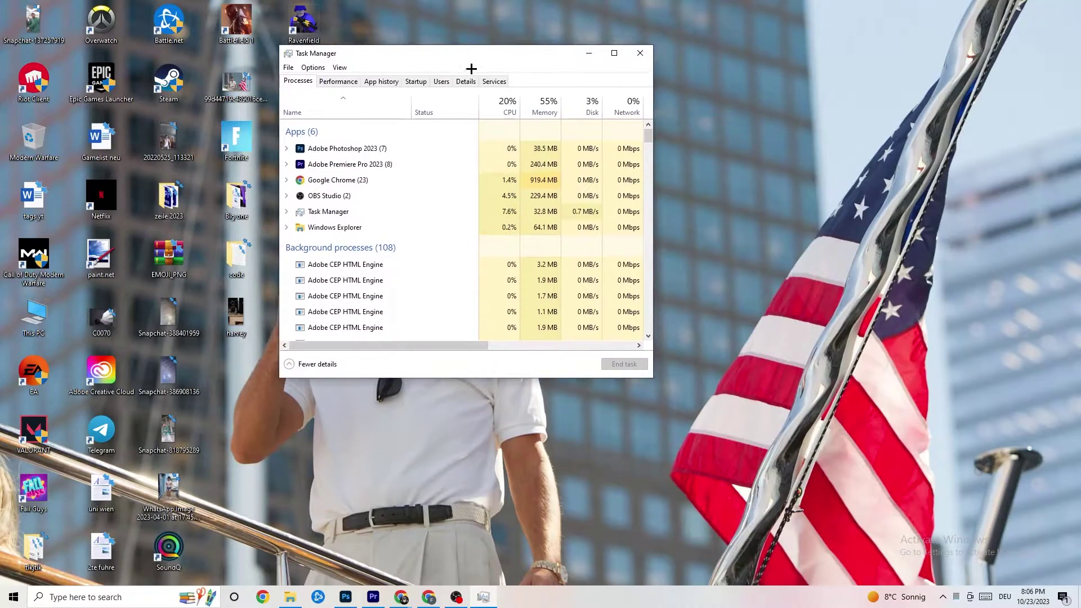
{"action": "left_click", "coordinate": [614, 54]}
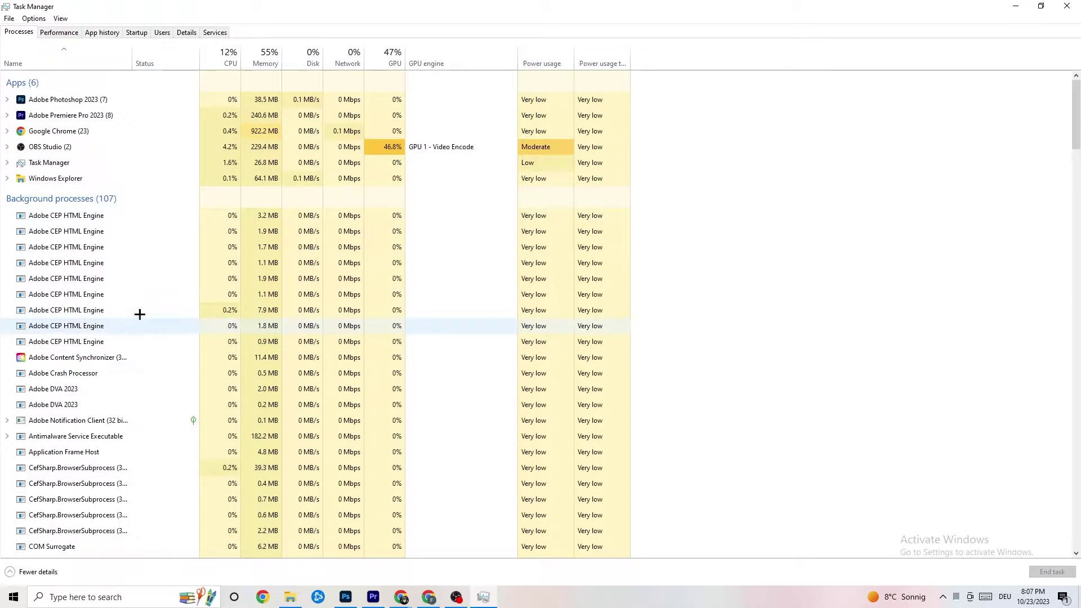
- End the Adobe Photoshop 2023 task among the running apps
{"action": "scroll", "coordinate": [142, 304], "scroll_direction": "down", "scroll_amount": 4}
{"action": "scroll", "coordinate": [143, 295], "scroll_direction": "down", "scroll_amount": 10}
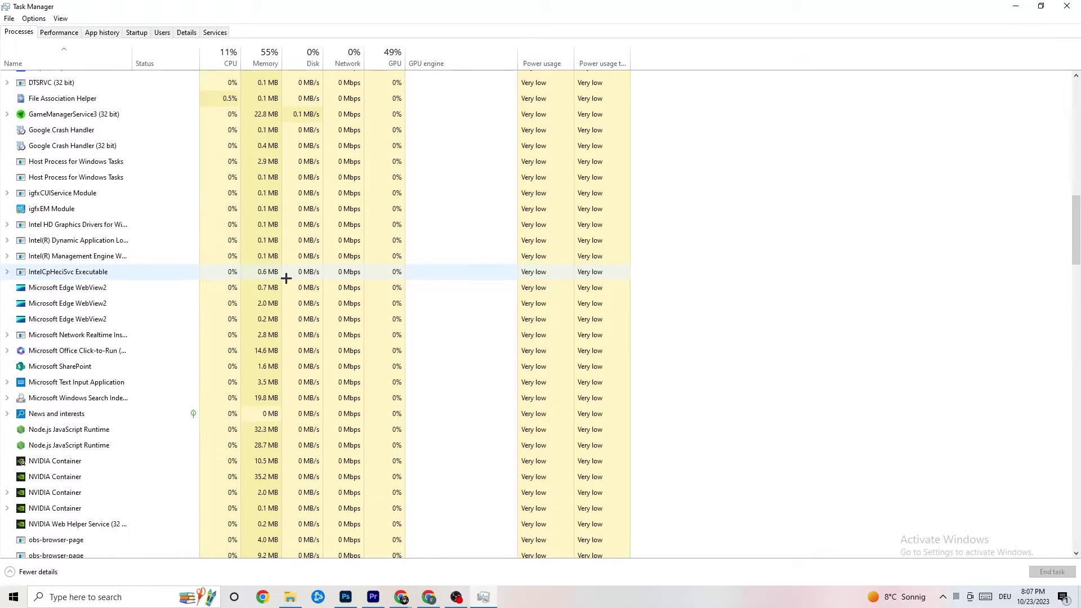
{"action": "scroll", "coordinate": [296, 275], "scroll_direction": "up", "scroll_amount": 14}
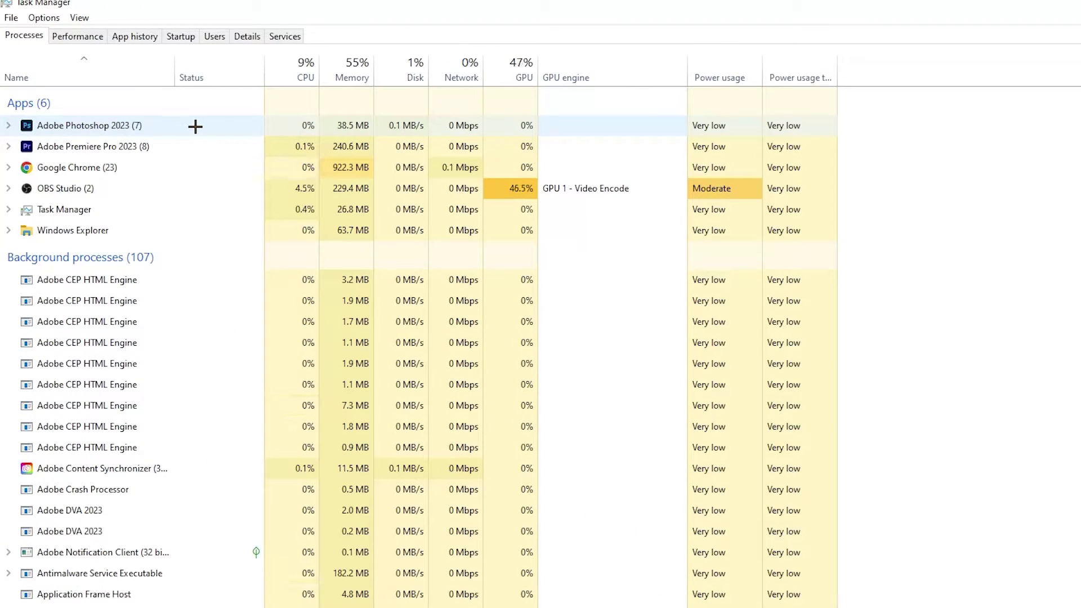
{"action": "right_click", "coordinate": [366, 125]}
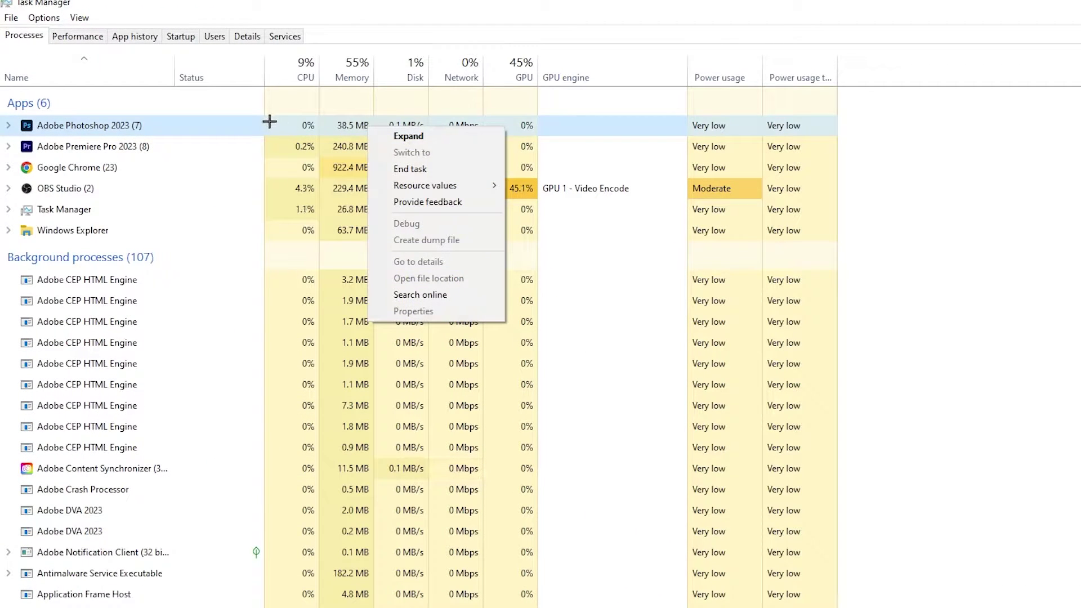
{"action": "right_click", "coordinate": [197, 132]}
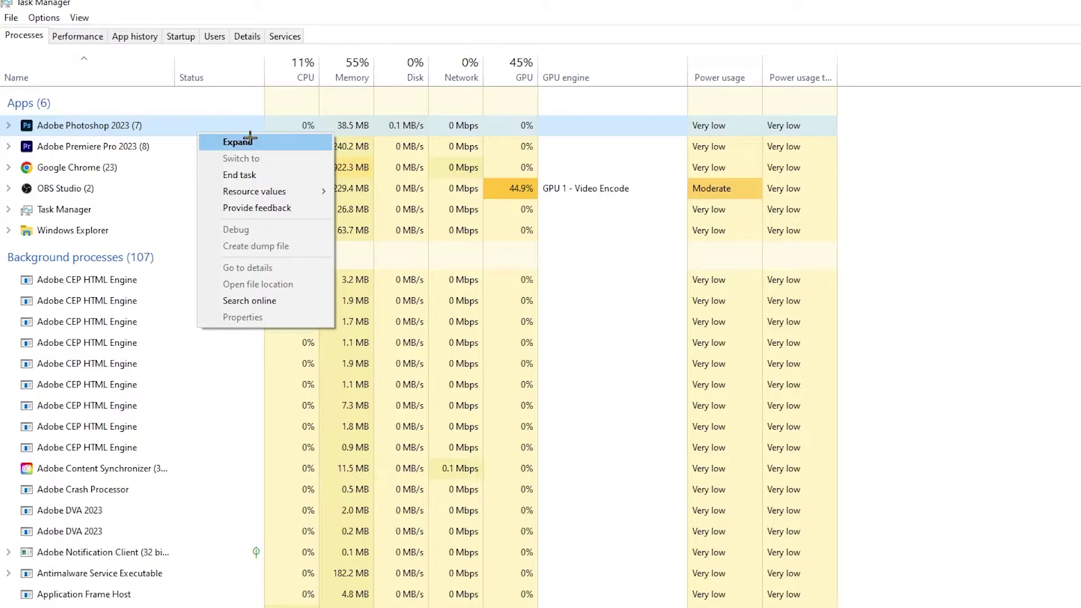
{"action": "left_click", "coordinate": [282, 175]}
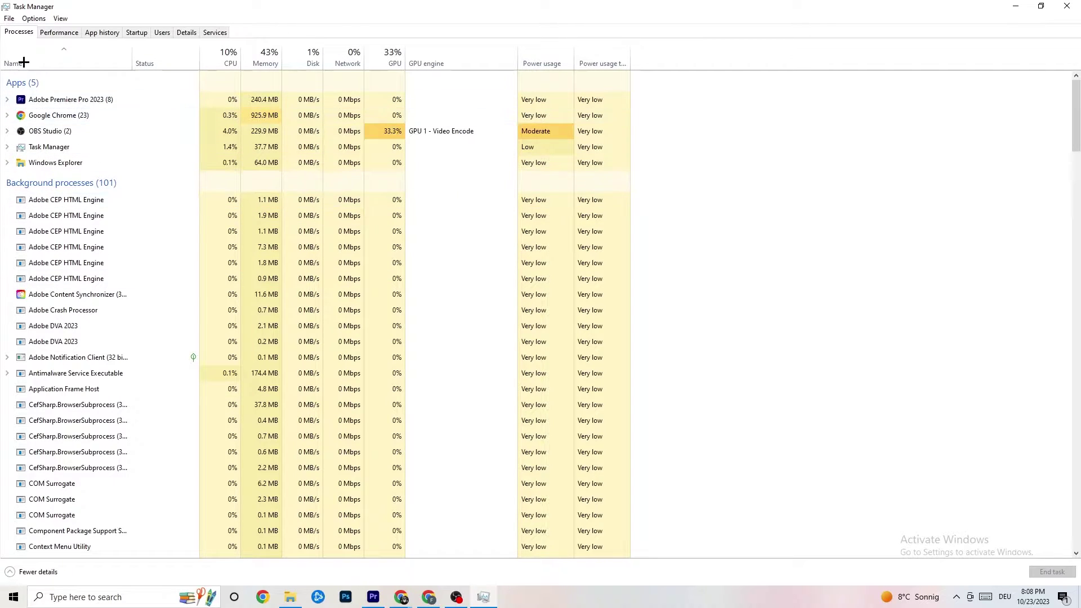
- View the priority levels available for the Adobe Premiere Pro process in the detailed process list
{"action": "left_click", "coordinate": [186, 32]}
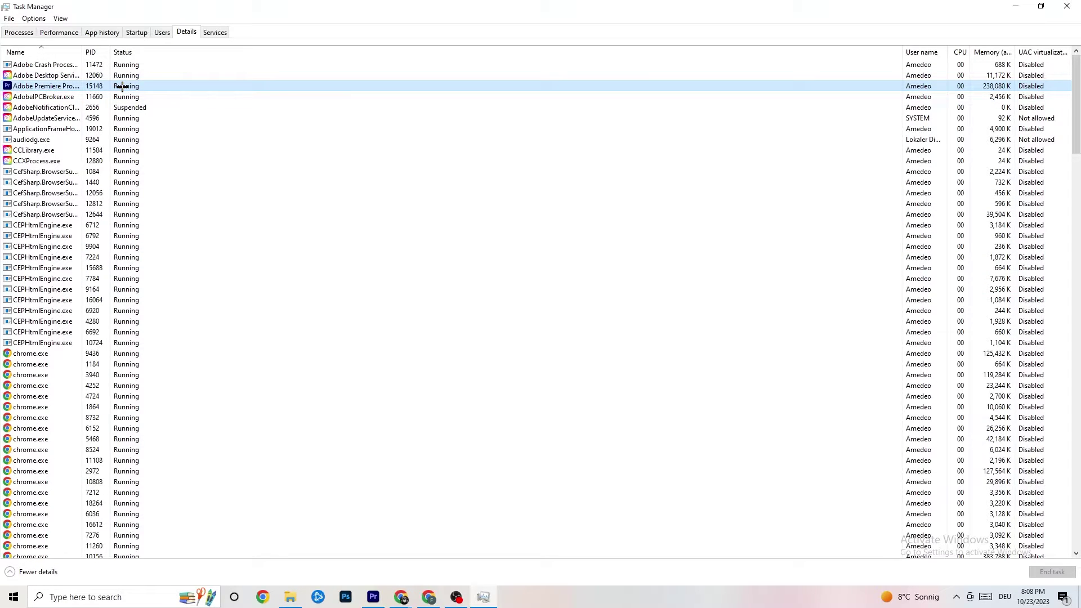
{"action": "right_click", "coordinate": [122, 86]}
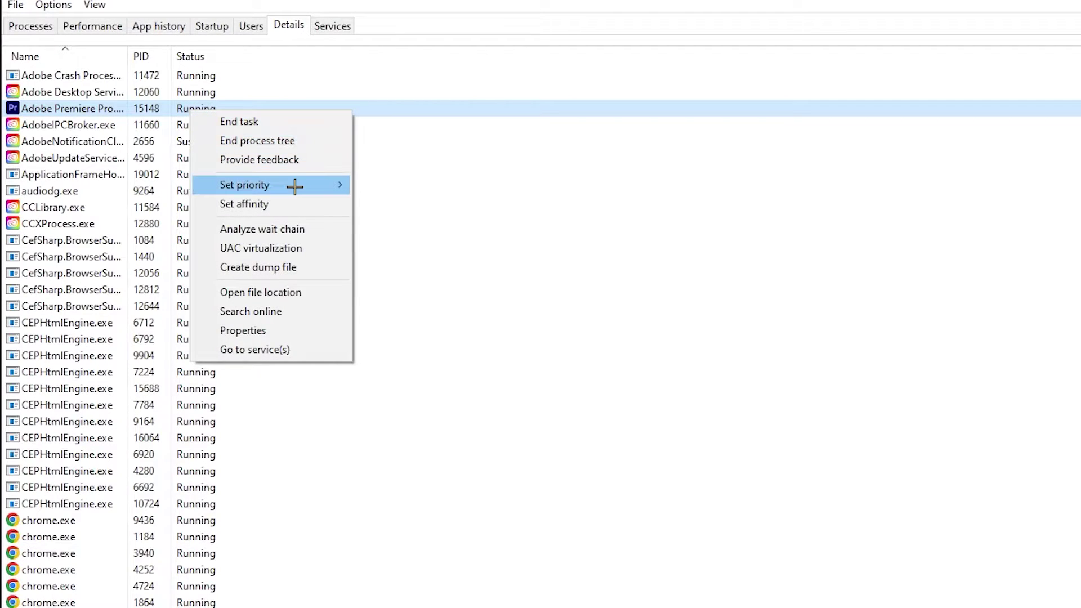
{"action": "mouse_move", "coordinate": [294, 186]}
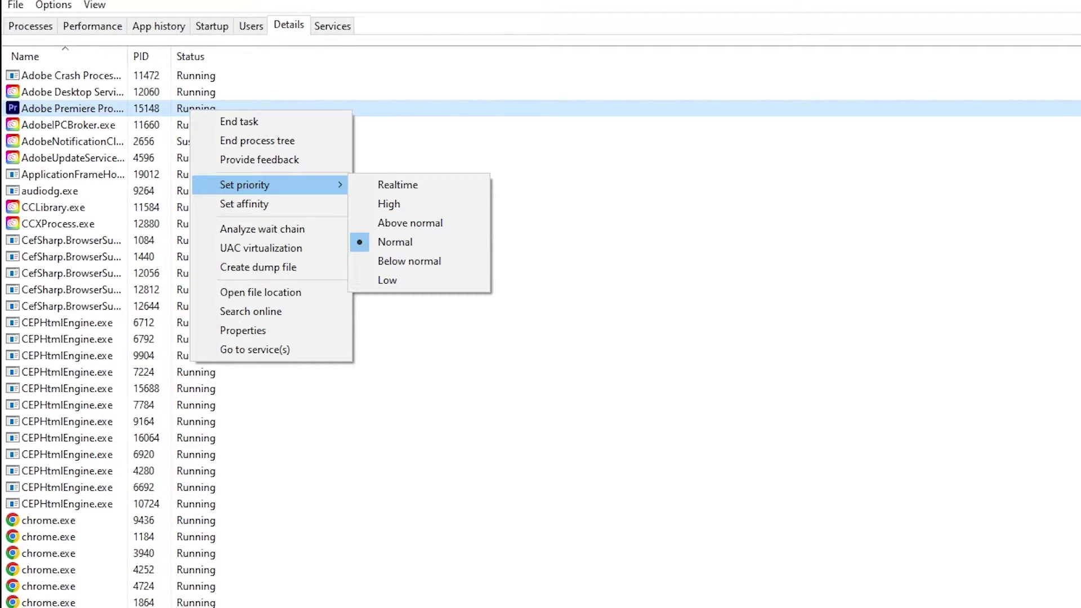
{"action": "left_click", "coordinate": [399, 77]}
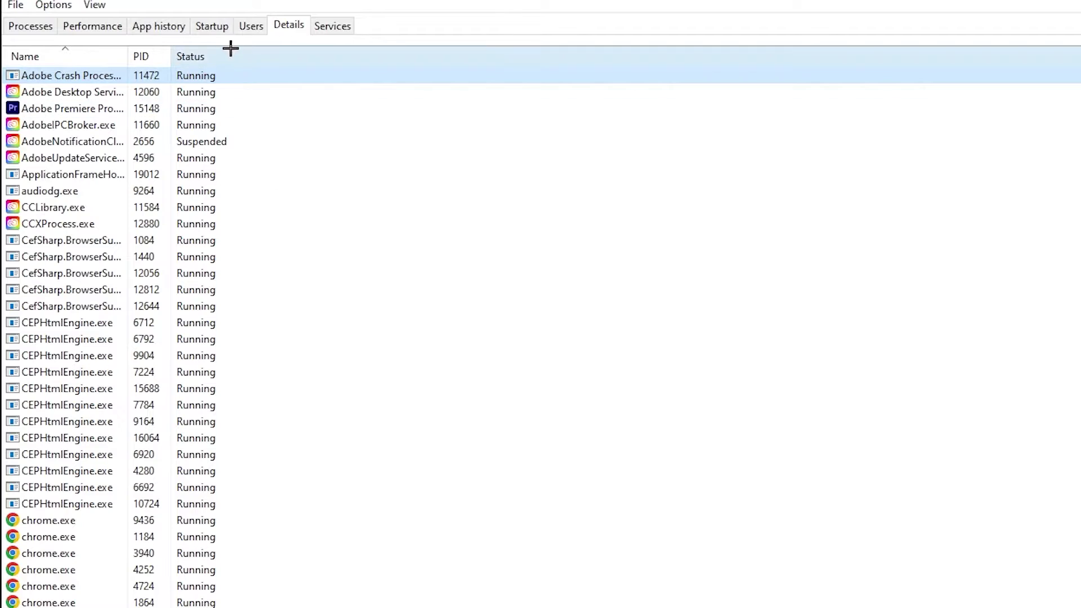
- Review the startup programs and the options for Adobe Updater Startup Utility, and close Task Manager
{"action": "left_click", "coordinate": [215, 28]}
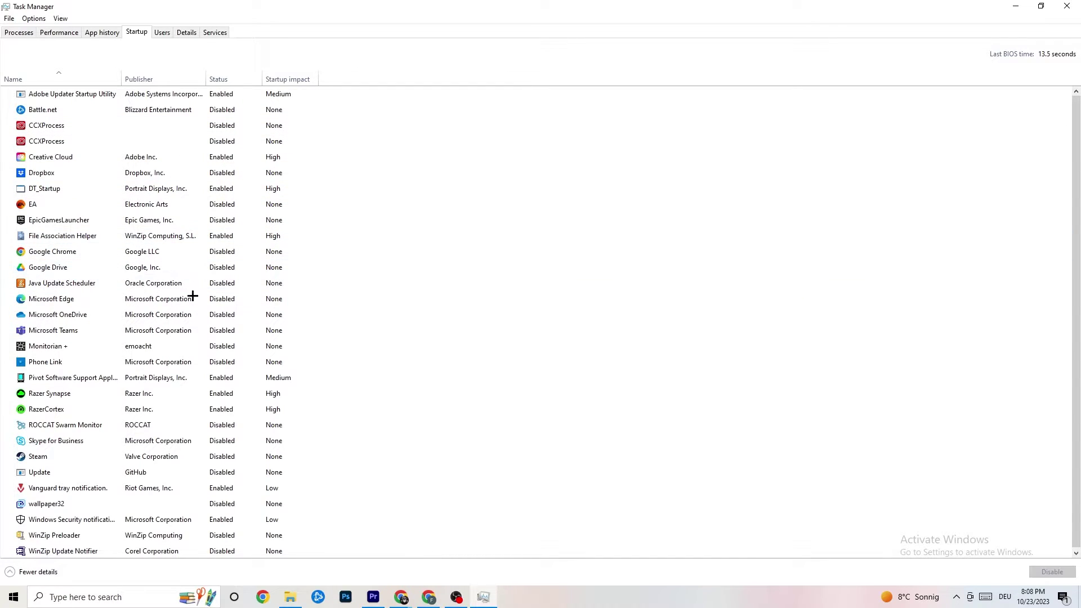
{"action": "right_click", "coordinate": [232, 97]}
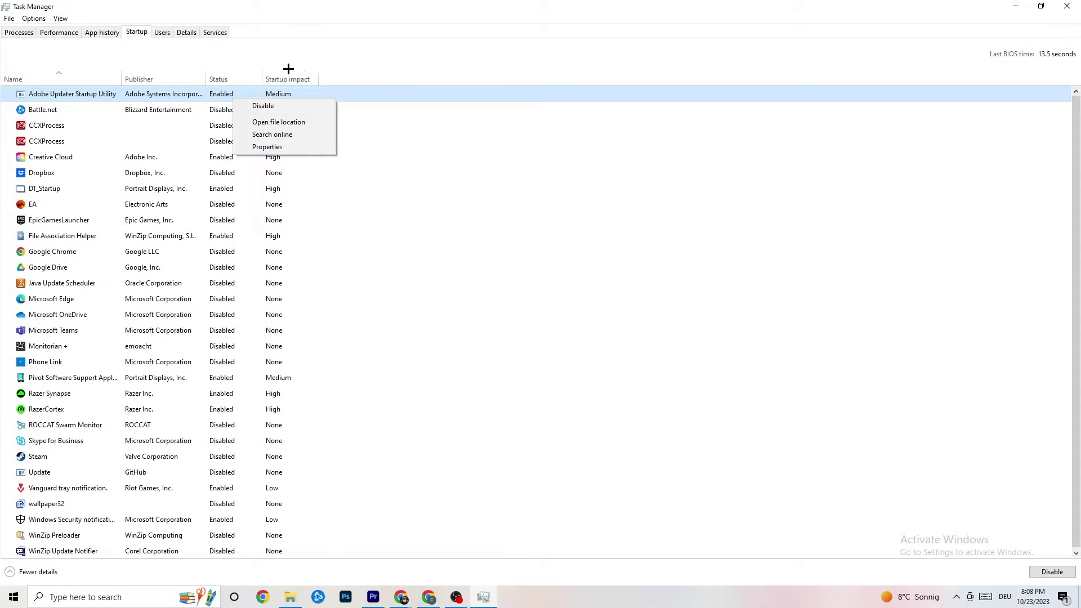
{"action": "left_click", "coordinate": [404, 3]}
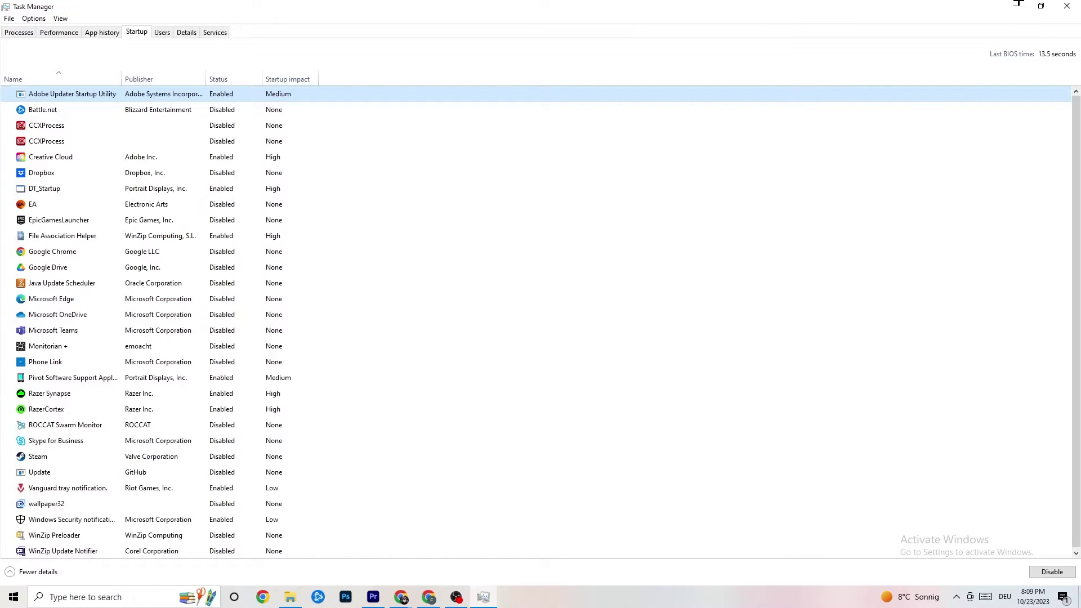
{"action": "left_click", "coordinate": [1068, 5]}
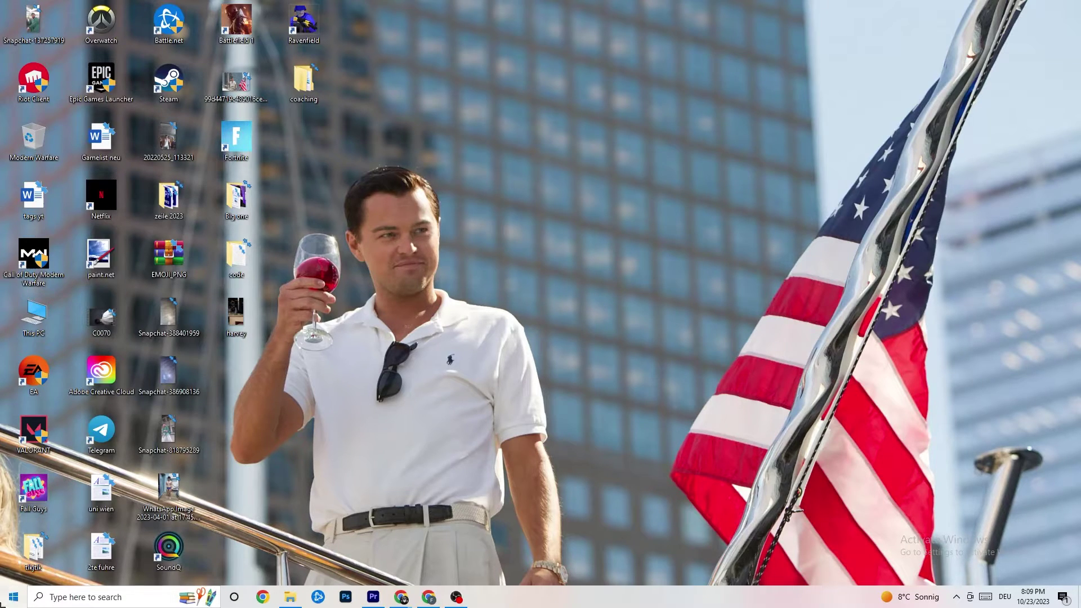
- Open the Windows system display settings and review the scaling and display resolution options
{"action": "left_click", "coordinate": [11, 600]}
{"action": "left_click", "coordinate": [14, 545]}
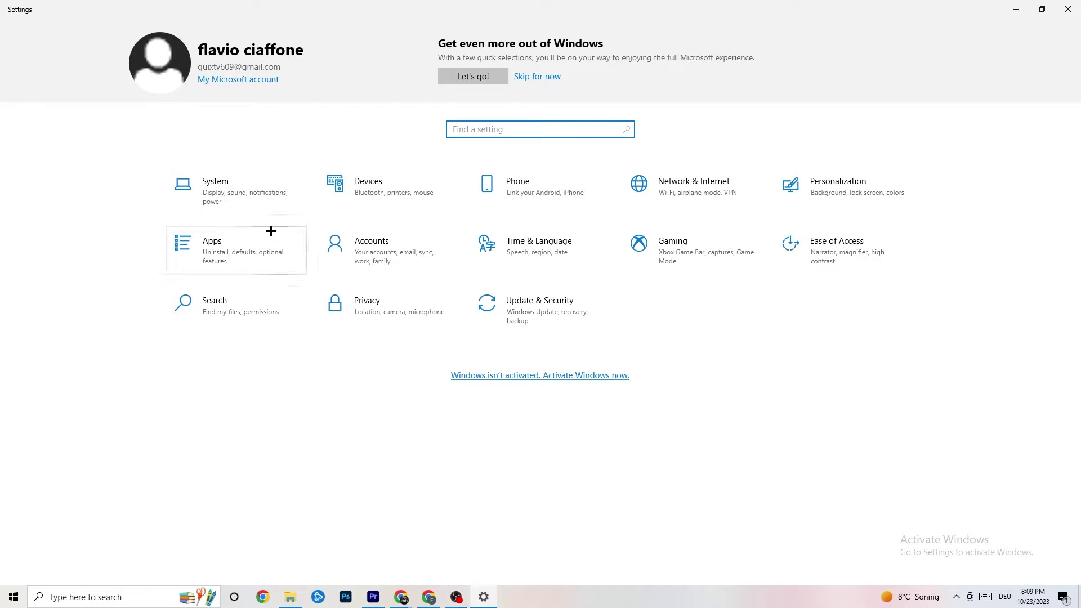
{"action": "left_click", "coordinate": [254, 194]}
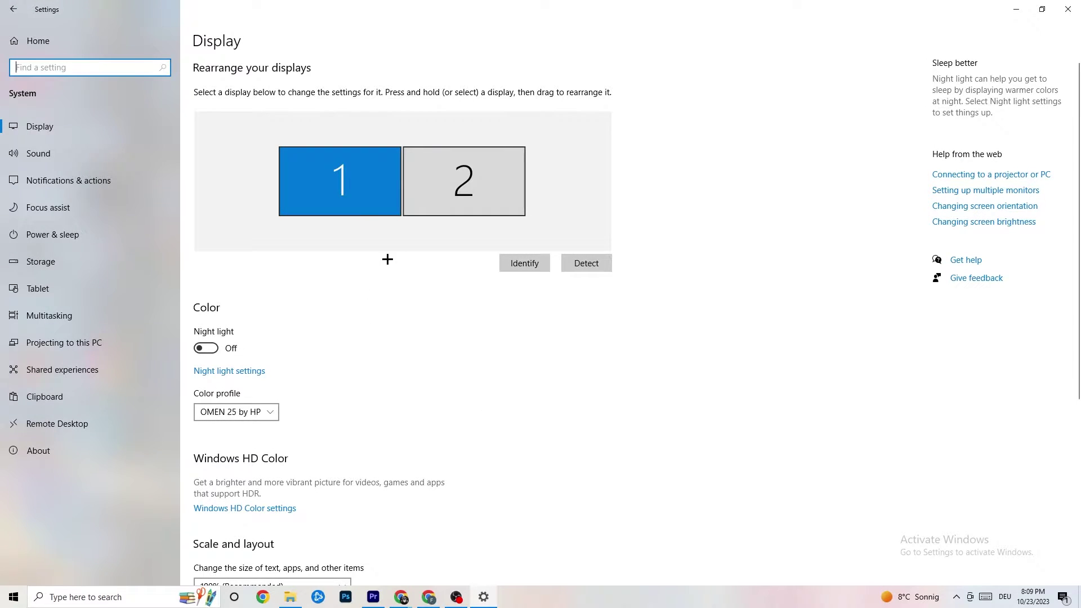
{"action": "scroll", "coordinate": [608, 216], "scroll_direction": "down", "scroll_amount": 2}
{"action": "scroll", "coordinate": [431, 245], "scroll_direction": "down", "scroll_amount": 4}
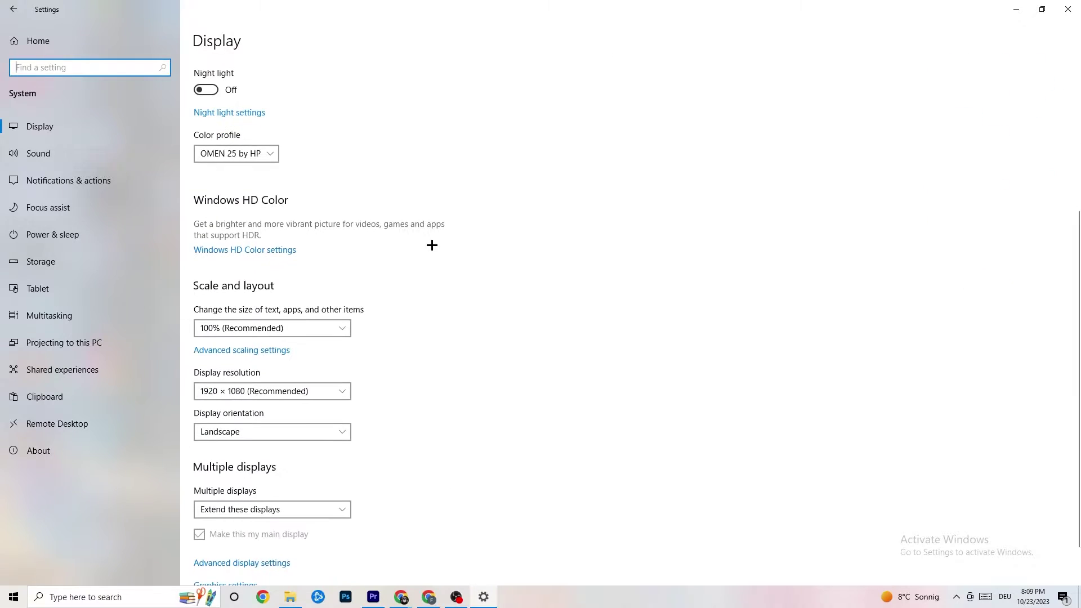
{"action": "left_click", "coordinate": [341, 327]}
{"action": "left_click", "coordinate": [289, 328]}
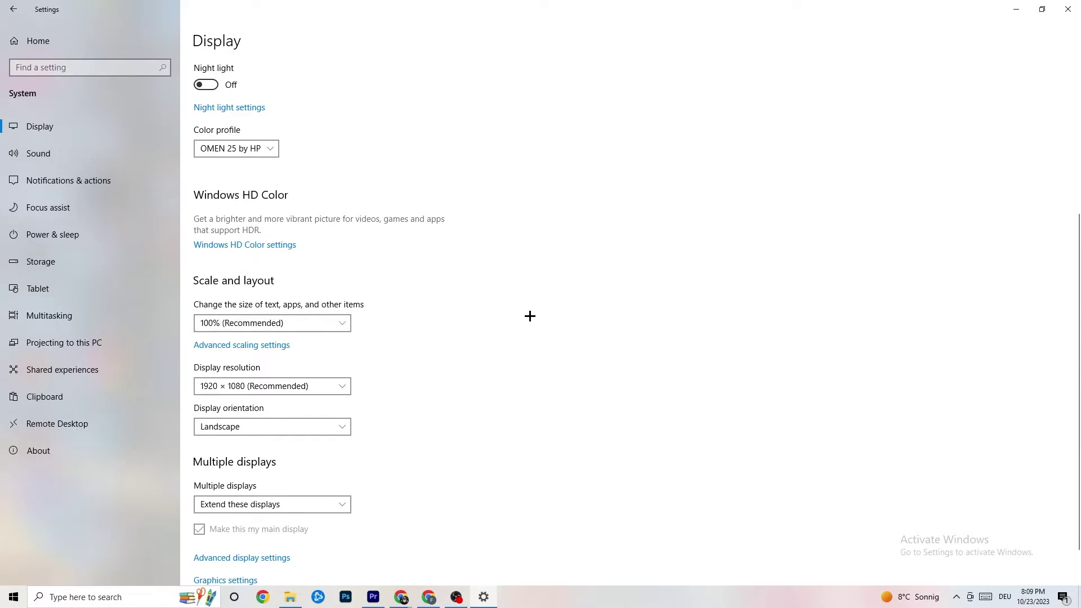
{"action": "left_click", "coordinate": [328, 387]}
{"action": "left_click", "coordinate": [386, 367]}
{"action": "scroll", "coordinate": [464, 307], "scroll_direction": "down", "scroll_amount": 2}
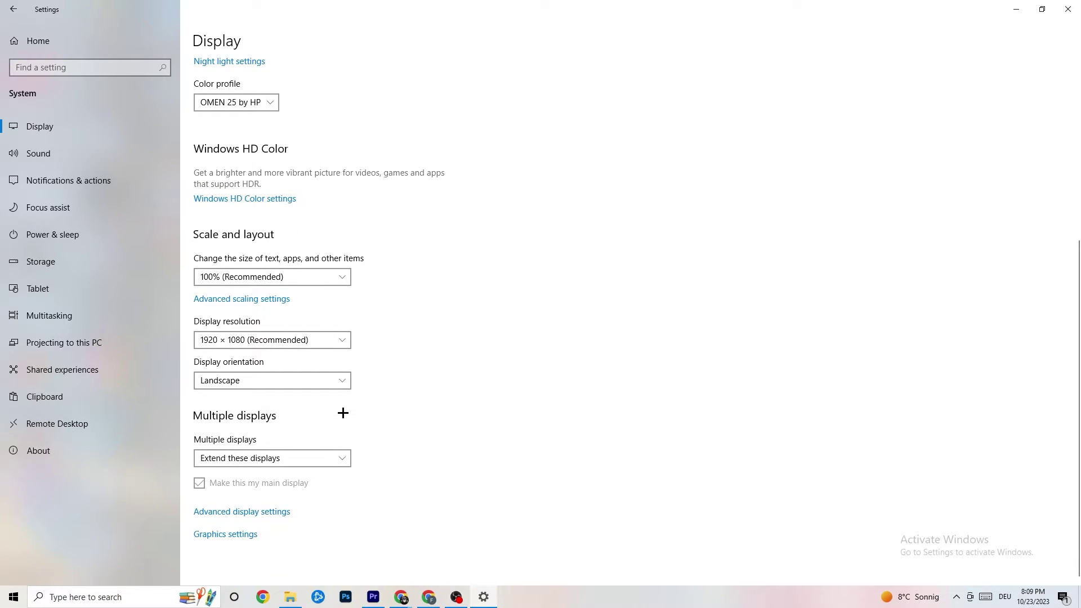
- Review the available power plans under the additional power settings of Power & sleep, and close Power Options
{"action": "left_click", "coordinate": [106, 234]}
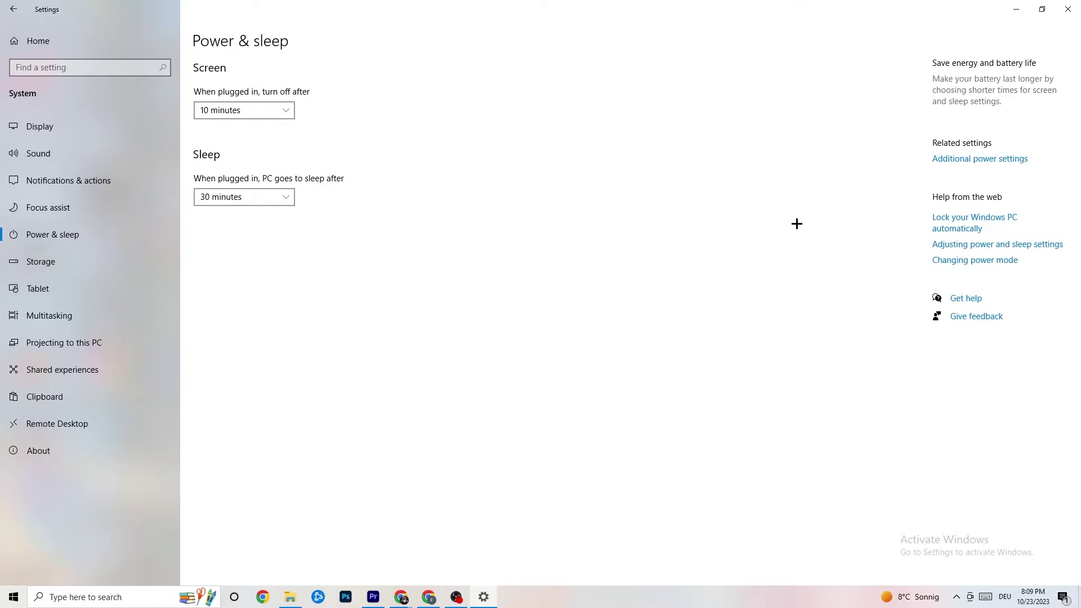
{"action": "left_click", "coordinate": [966, 159]}
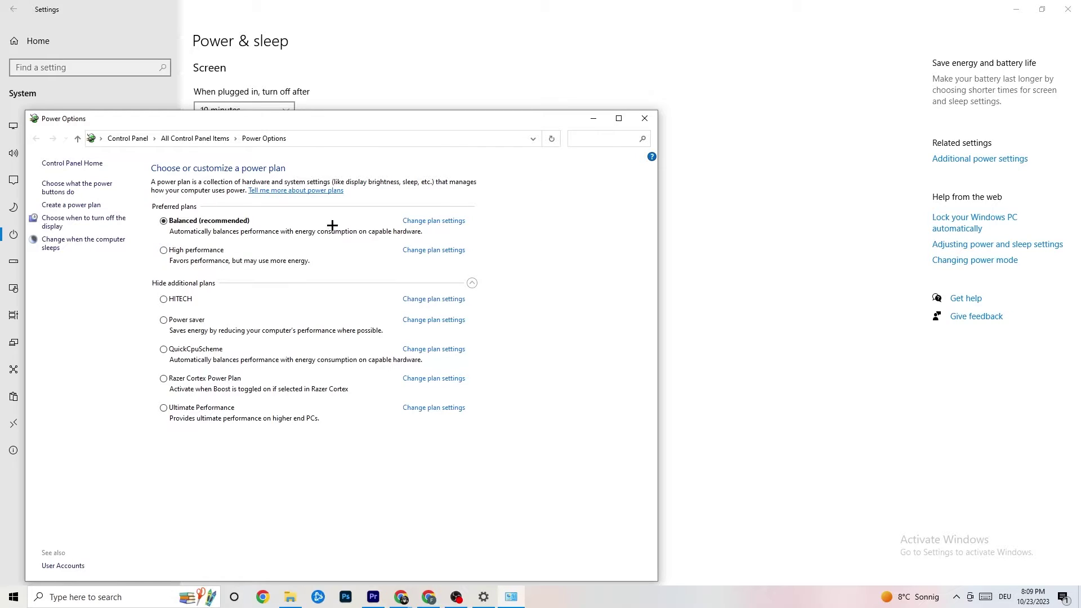
{"action": "left_click", "coordinate": [645, 120]}
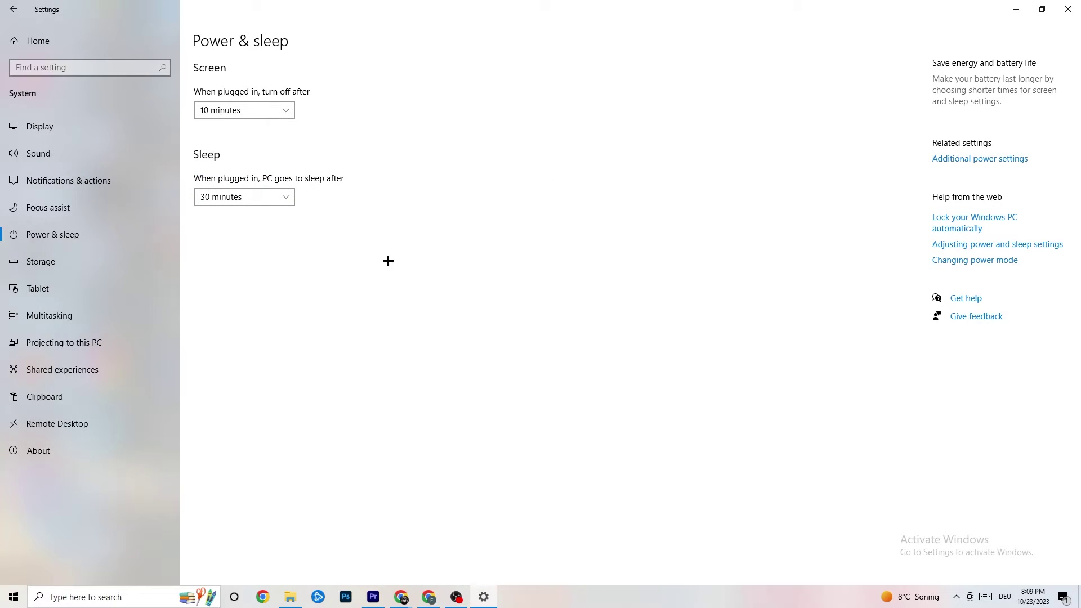
- Review the Storage Sense configuration and its run frequency options, and return to the Settings home page
{"action": "left_click", "coordinate": [85, 263]}
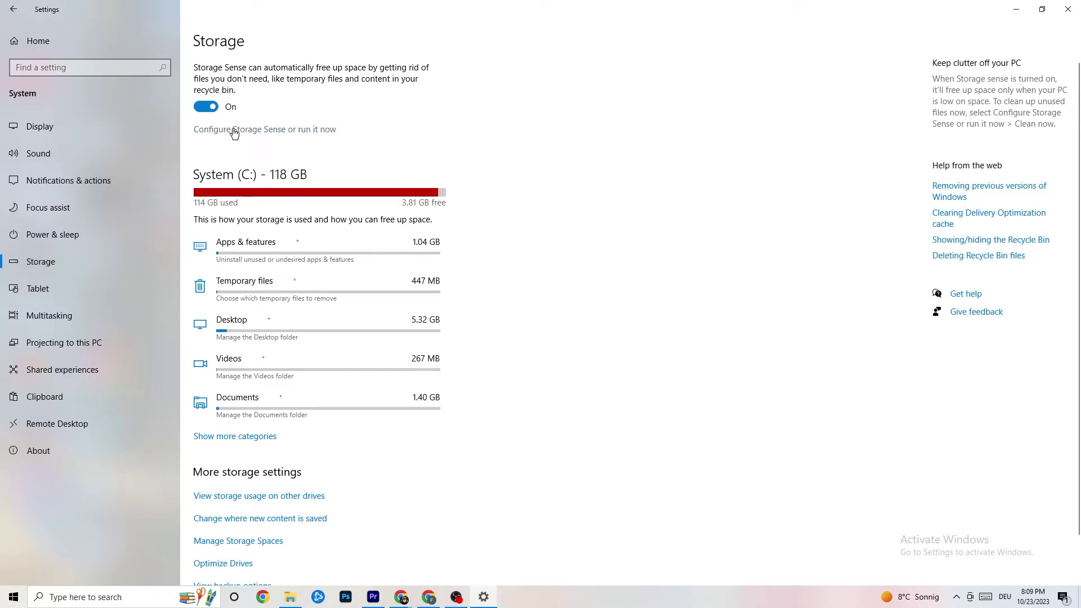
{"action": "left_click", "coordinate": [306, 131]}
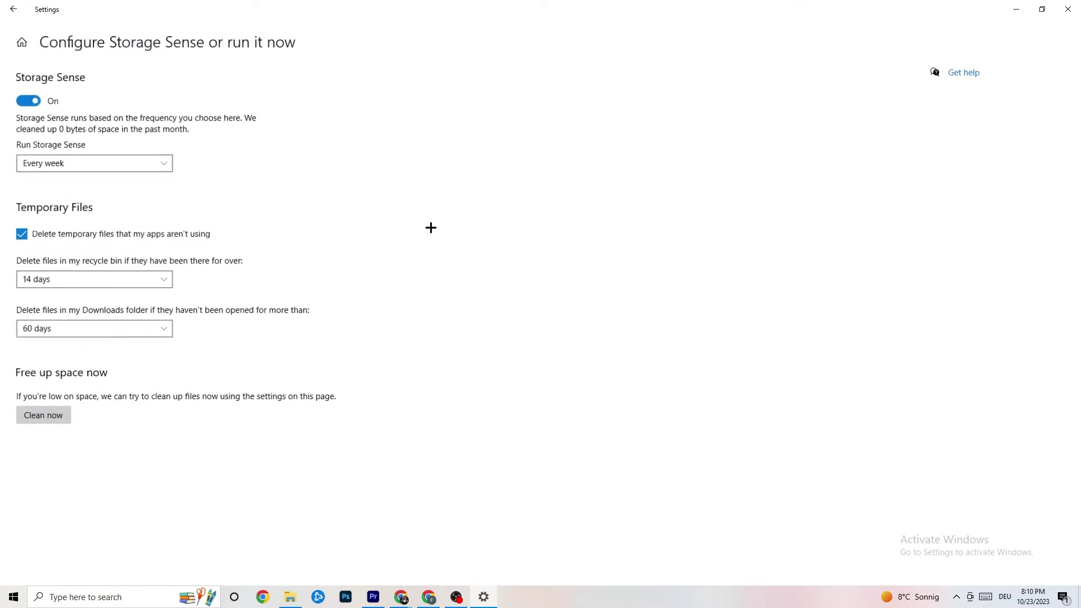
{"action": "left_click", "coordinate": [136, 164]}
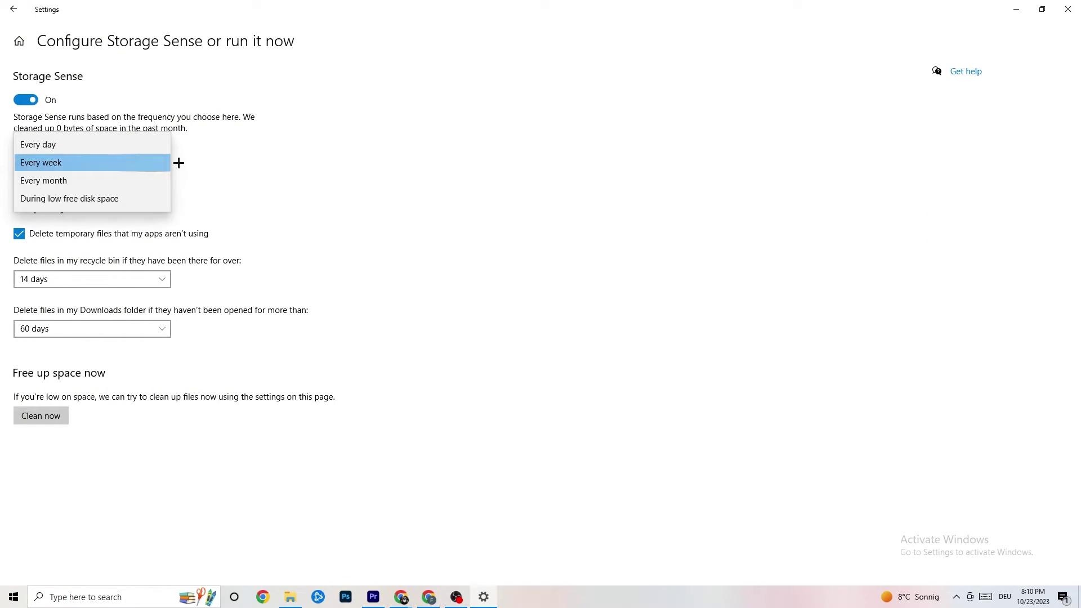
{"action": "left_click", "coordinate": [336, 161]}
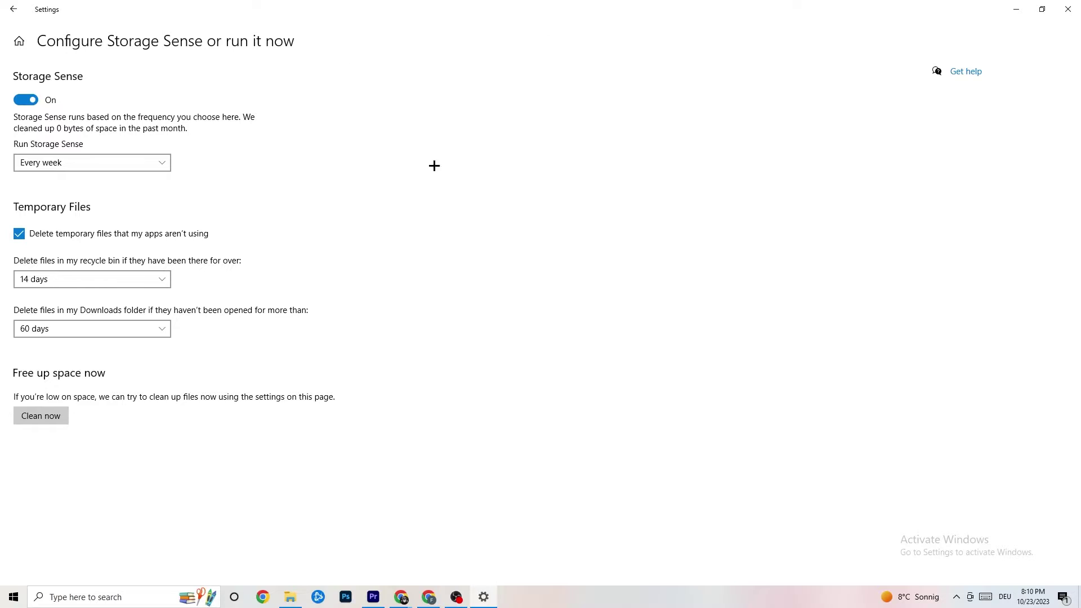
{"action": "left_click", "coordinate": [15, 10]}
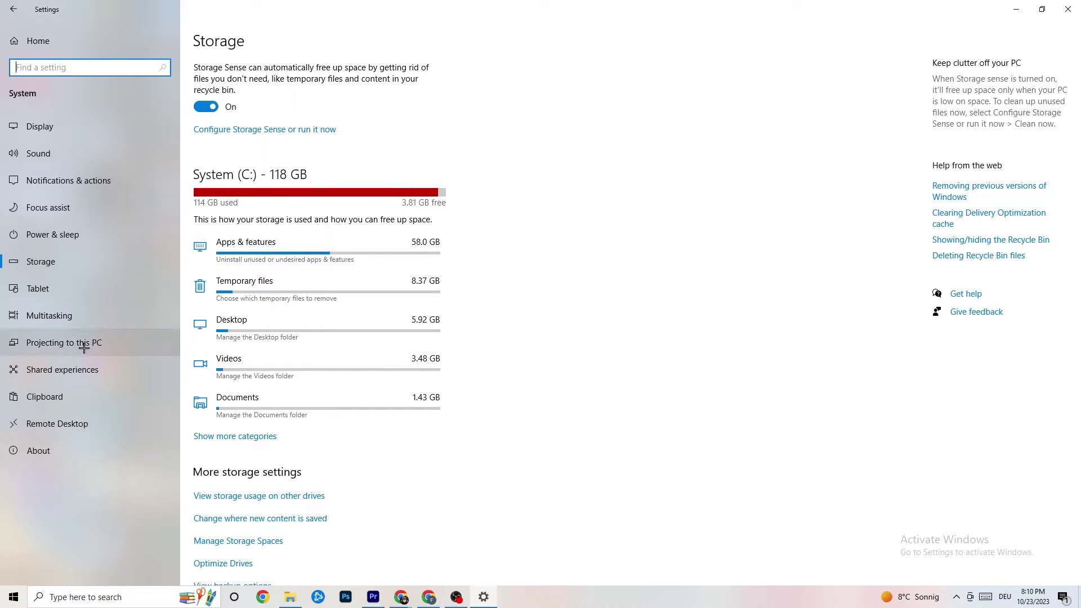
{"action": "left_click", "coordinate": [3, 4]}
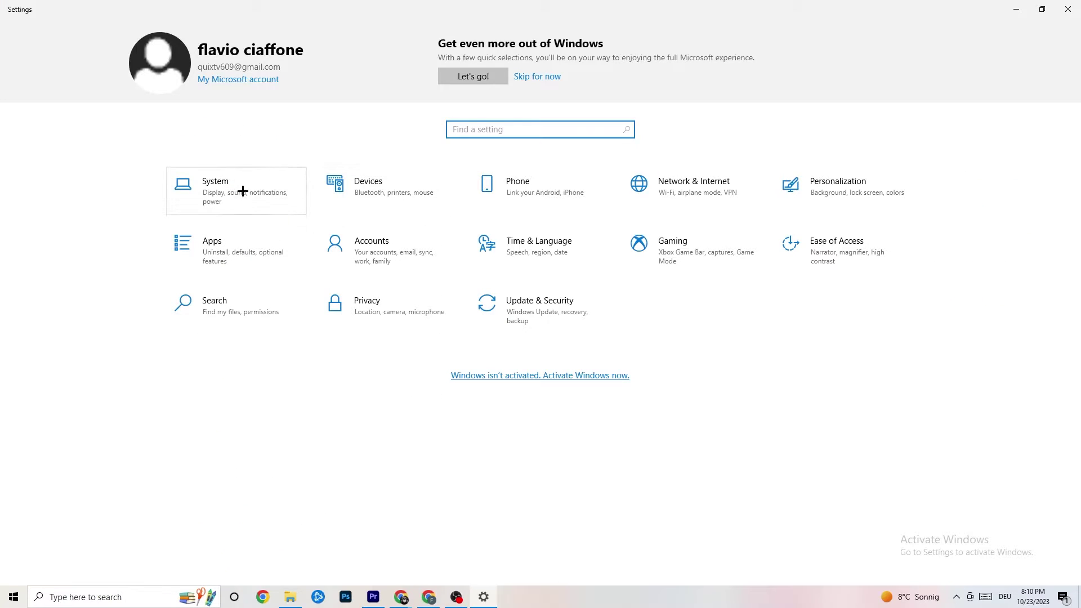
- Review the gaming settings for Xbox Game Bar, Captures background and audio recording, and Game Mode
{"action": "left_click", "coordinate": [704, 265]}
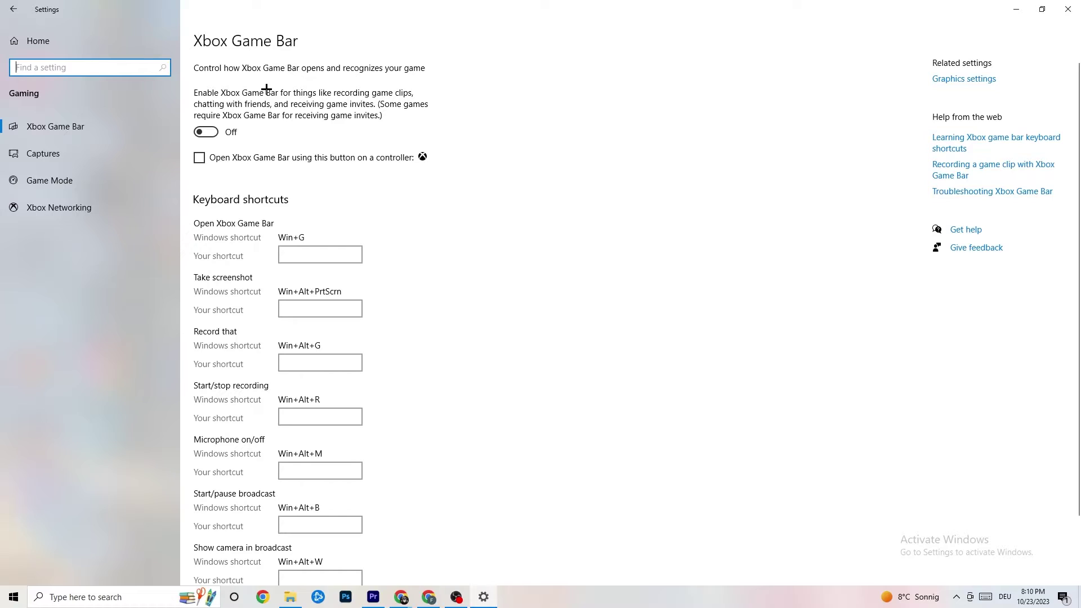
{"action": "left_click", "coordinate": [207, 131]}
{"action": "left_click", "coordinate": [106, 151]}
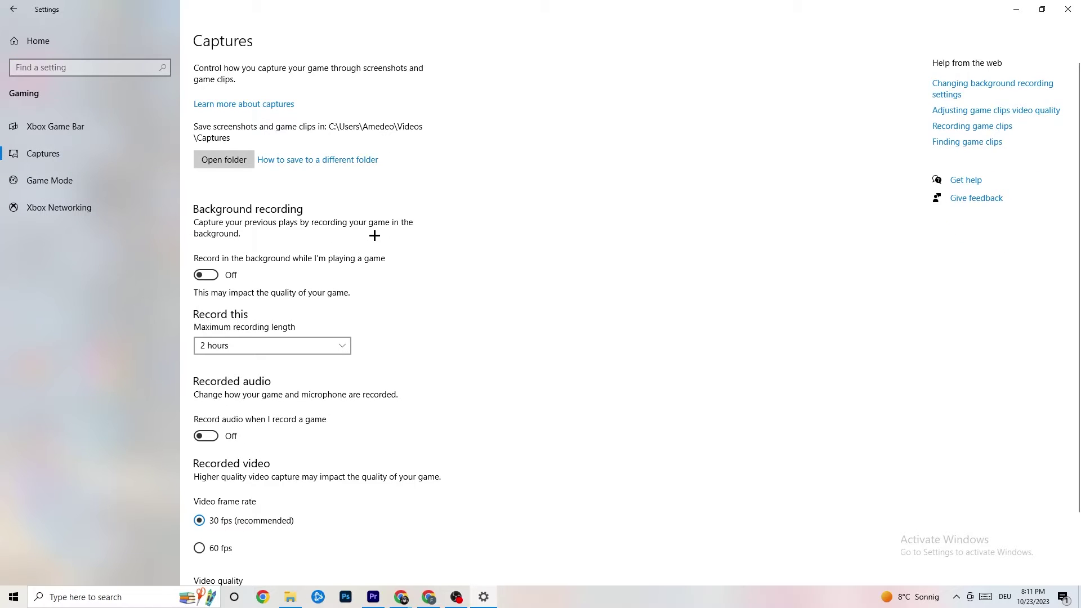
{"action": "scroll", "coordinate": [374, 239], "scroll_direction": "down", "scroll_amount": 2}
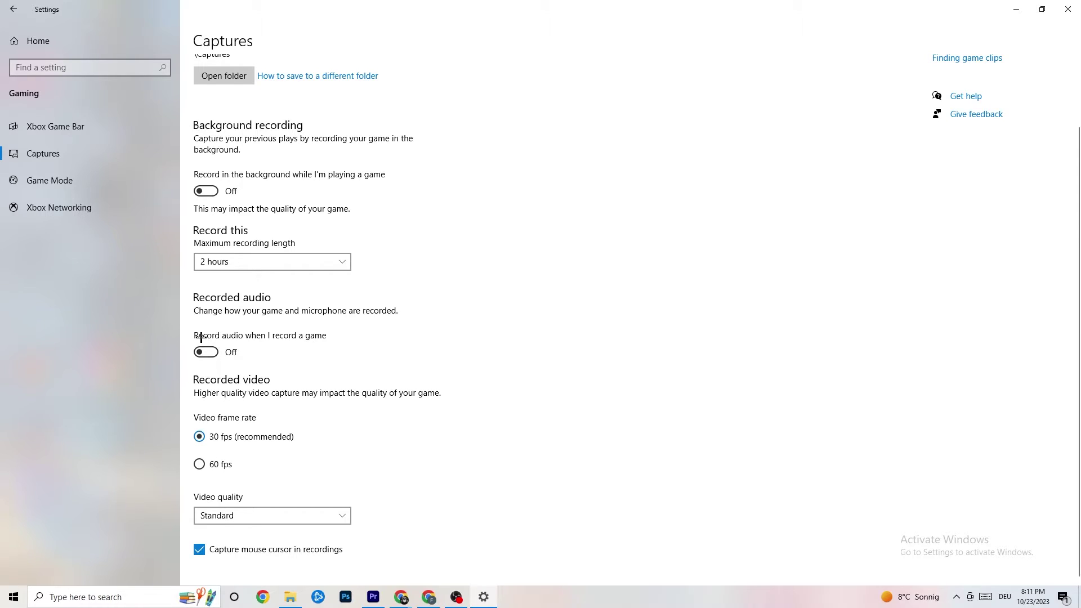
{"action": "left_click", "coordinate": [74, 182]}
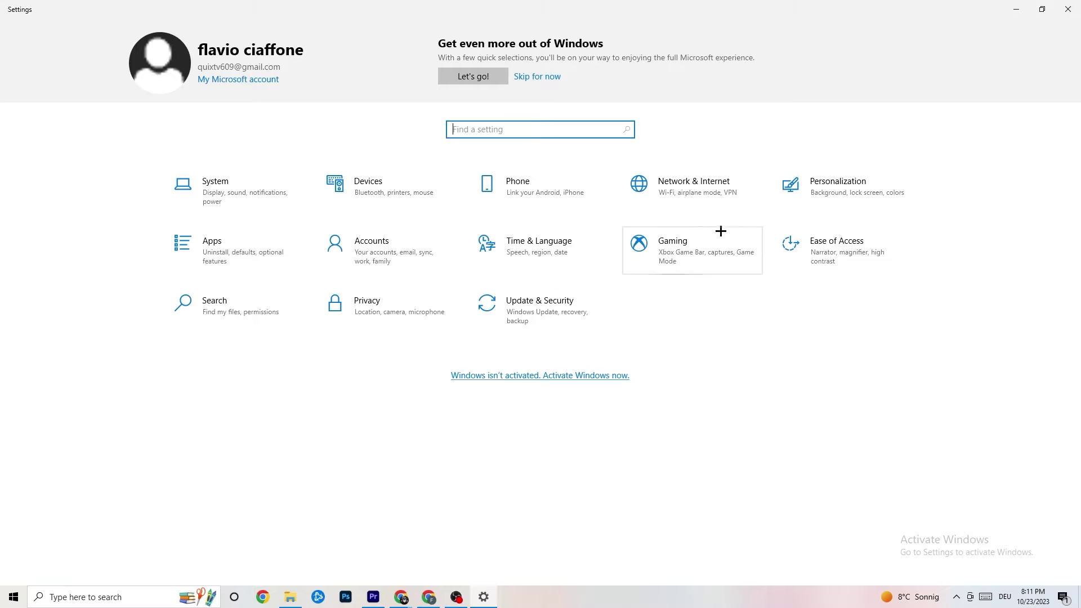
- Check the Windows Update status and the Troubleshoot page under Update & Security, and close Settings
{"action": "left_click", "coordinate": [549, 305]}
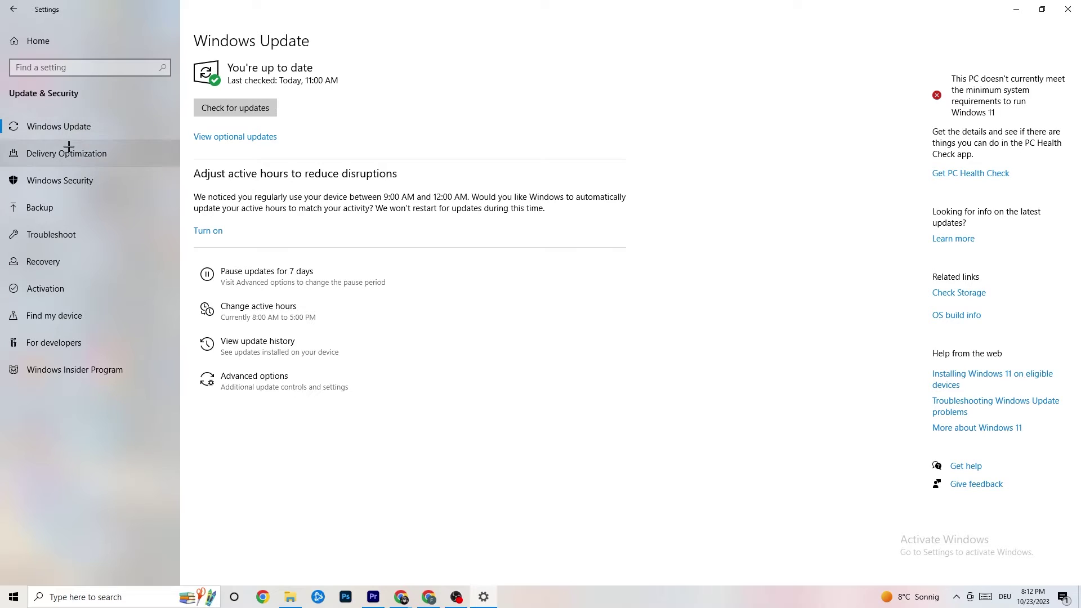
{"action": "left_click", "coordinate": [60, 227]}
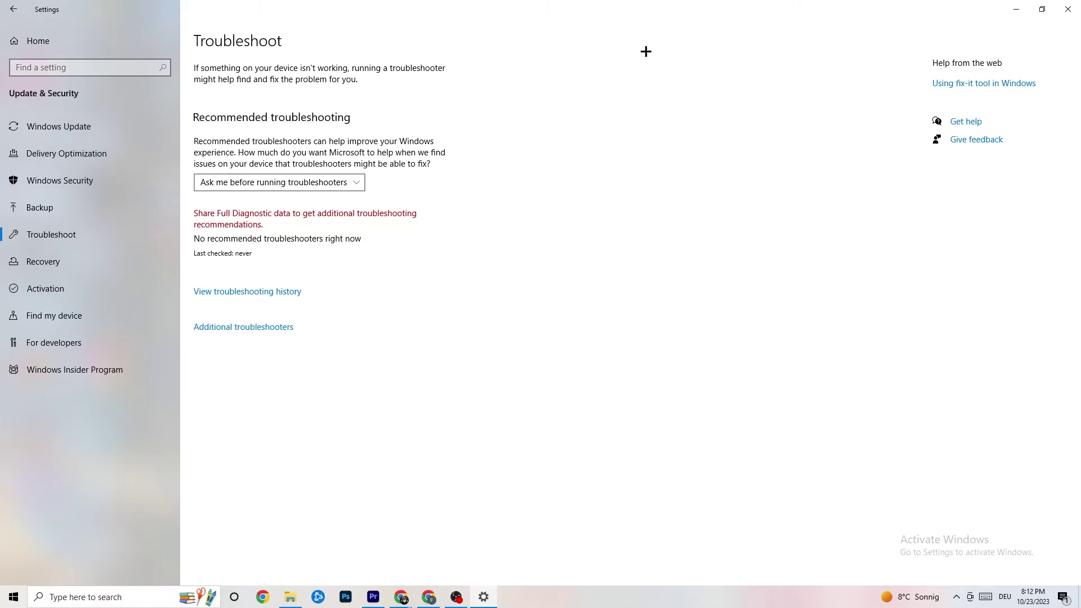
{"action": "left_click", "coordinate": [1068, 8]}
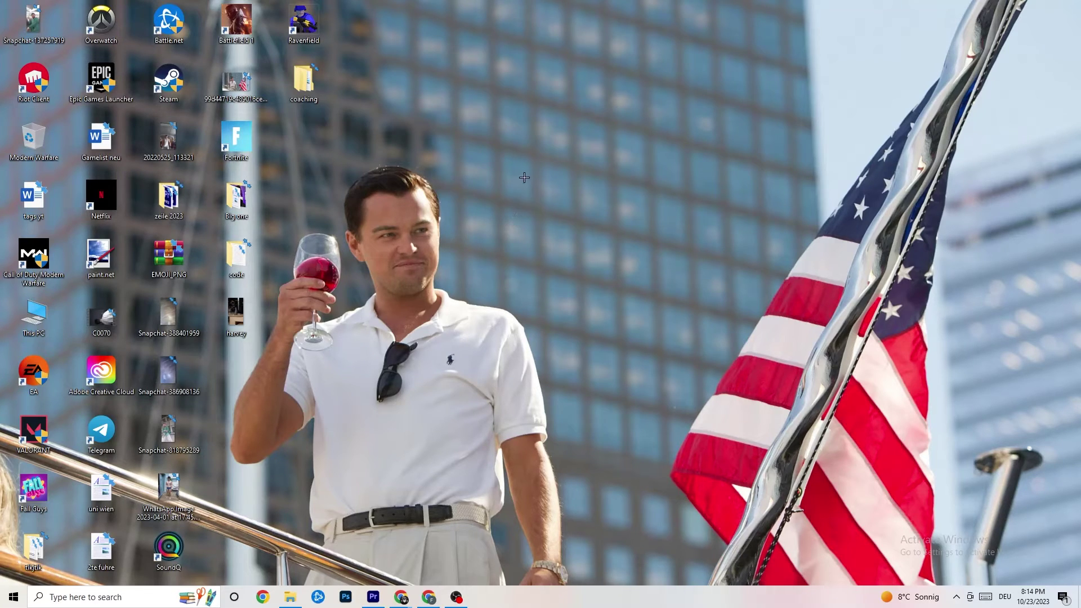
- Open NVIDIA Control Panel and review the 3D image preference options with preview
{"action": "right_click", "coordinate": [486, 148]}
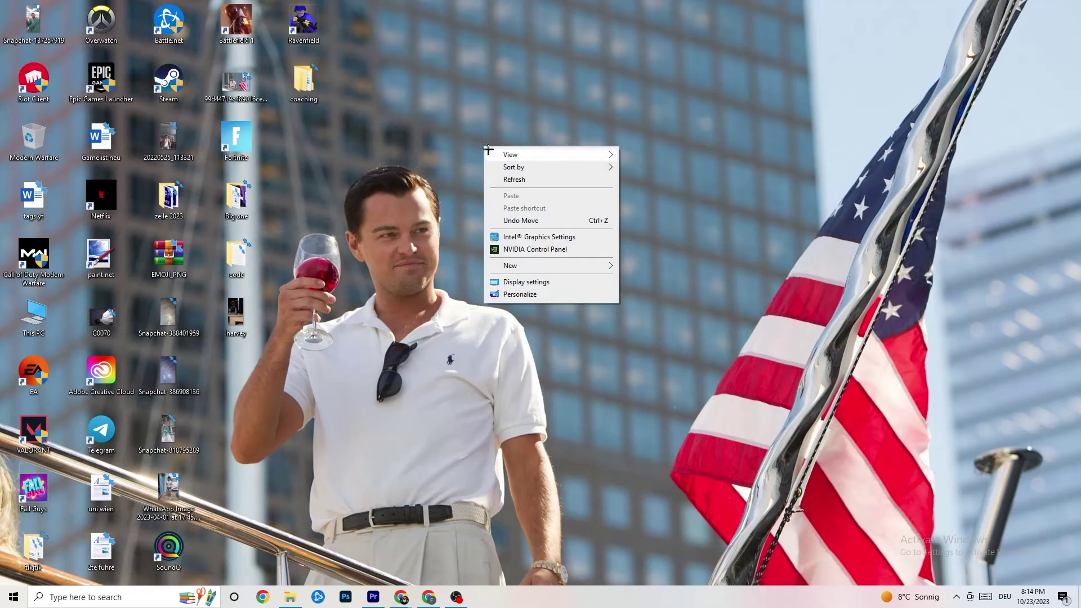
{"action": "left_click", "coordinate": [523, 251]}
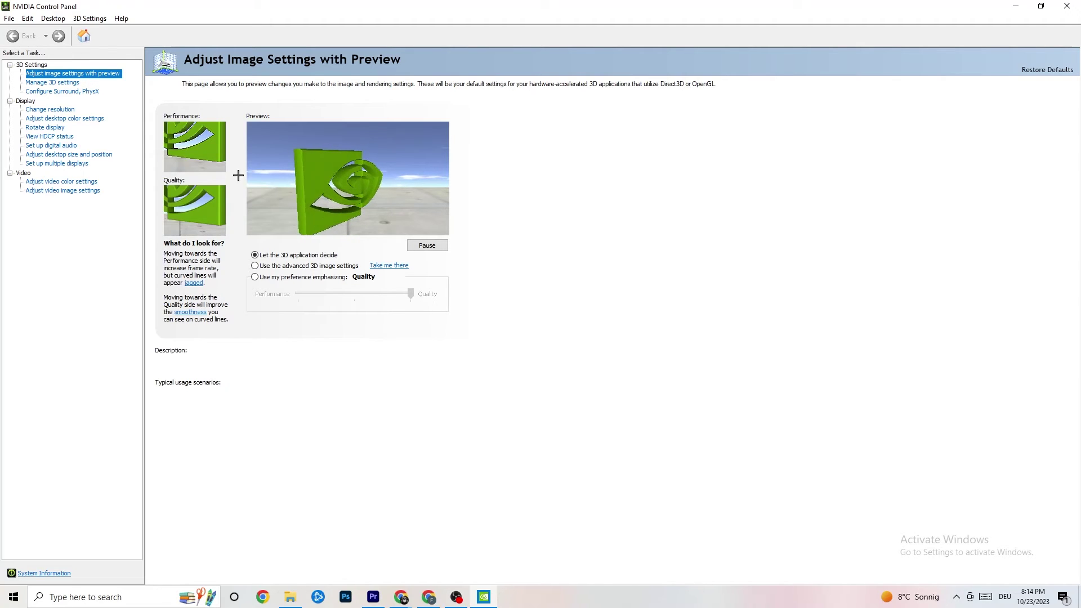
{"action": "mouse_move", "coordinate": [284, 264]}
{"action": "mouse_move", "coordinate": [374, 293]}
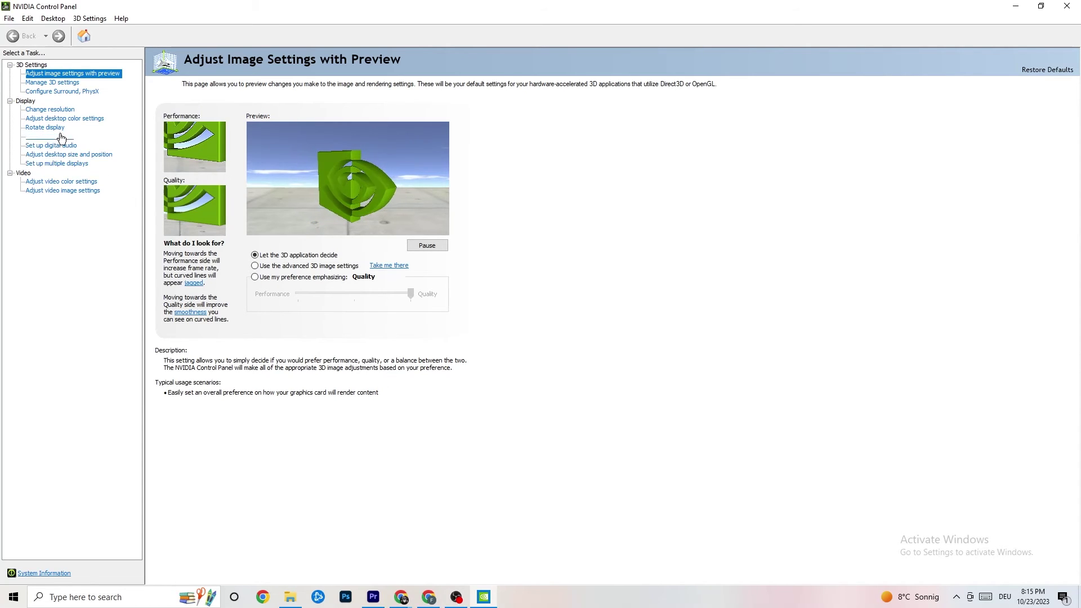
- Select the native 1080p, 1920 × 1080 resolution for the display and close NVIDIA Control Panel
{"action": "left_click", "coordinate": [46, 111]}
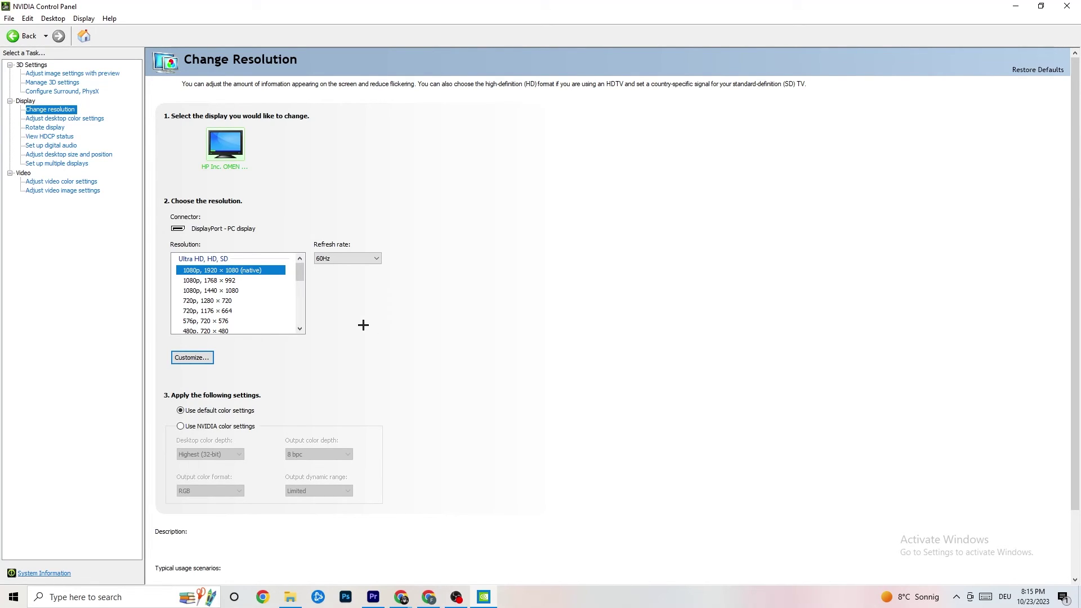
{"action": "left_click", "coordinate": [260, 272]}
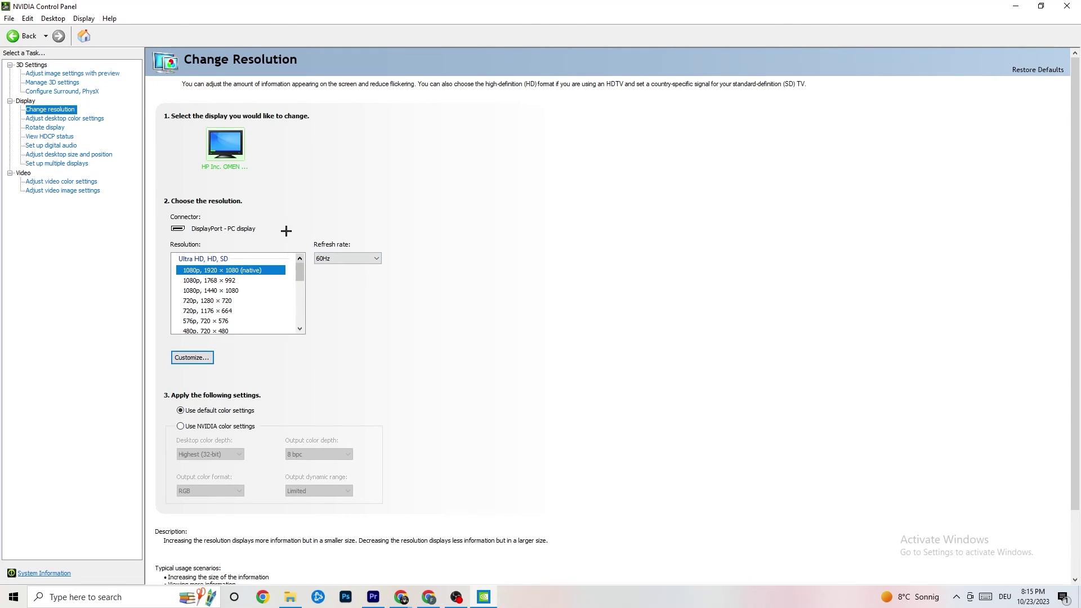
{"action": "scroll", "coordinate": [300, 276], "scroll_direction": "down", "scroll_amount": 2}
{"action": "scroll", "coordinate": [300, 276], "scroll_direction": "up", "scroll_amount": 2}
{"action": "key", "text": "alt+F4"}
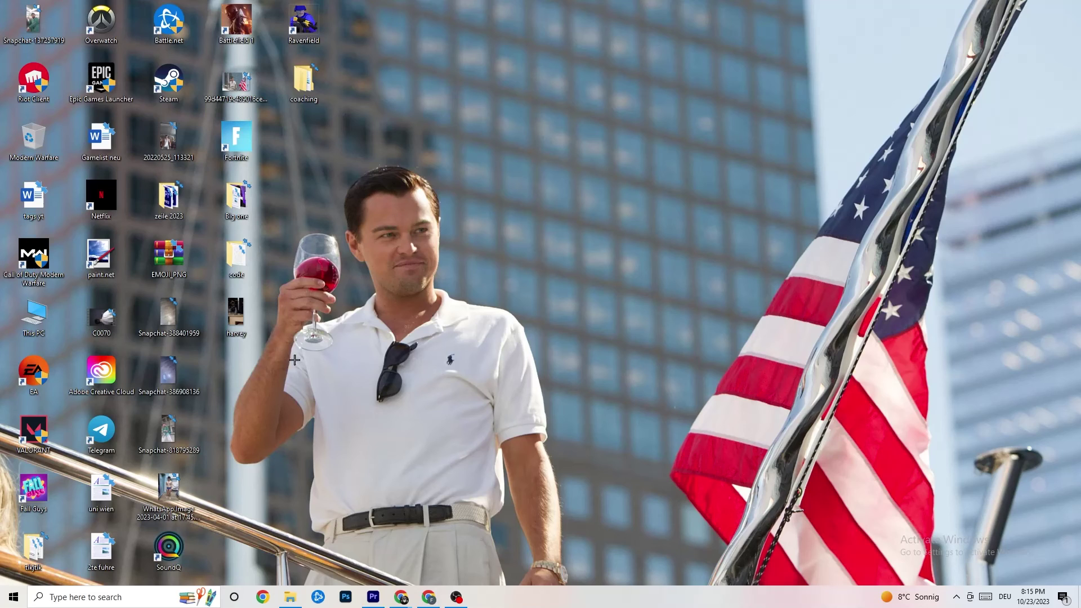
- View the sleep, shut down and restart options of Windows and dismiss them
{"action": "left_click", "coordinate": [14, 597]}
{"action": "mouse_move", "coordinate": [17, 570]}
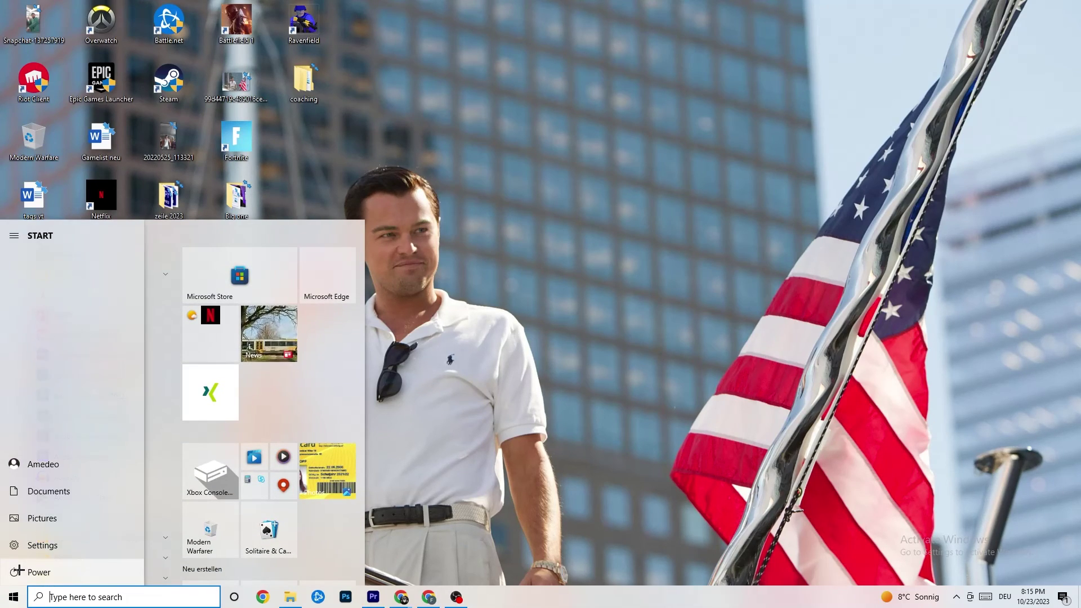
{"action": "left_click", "coordinate": [47, 571]}
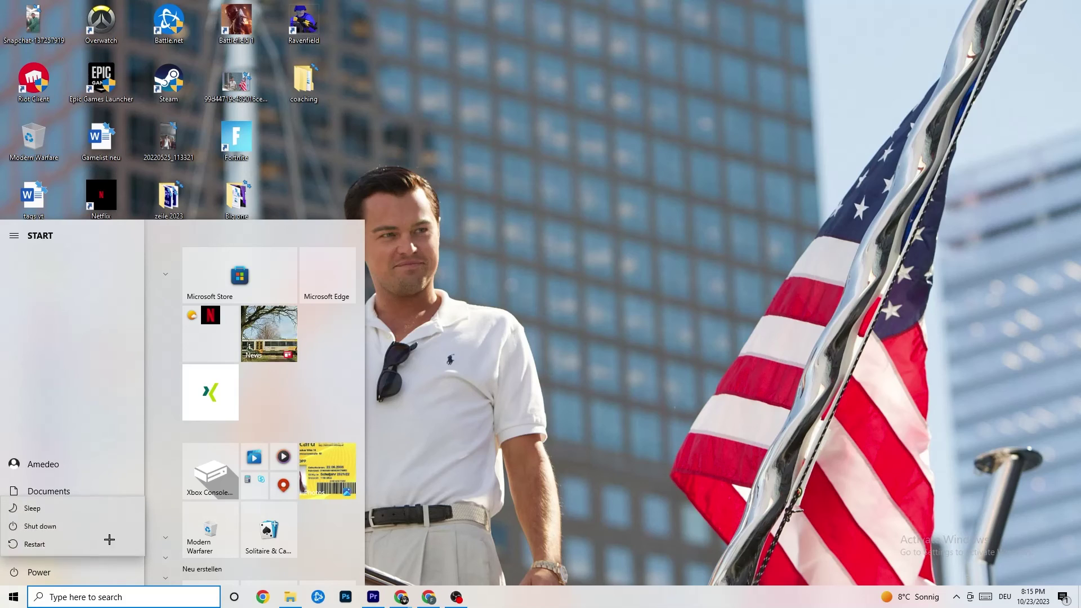
{"action": "left_click", "coordinate": [609, 375]}
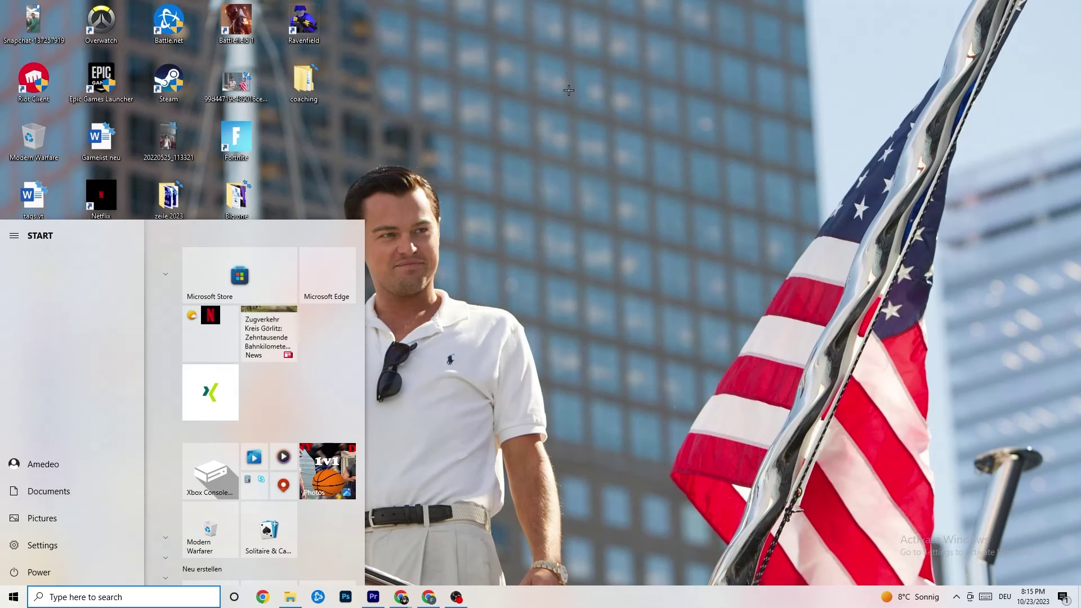
{"action": "left_click", "coordinate": [528, 228]}
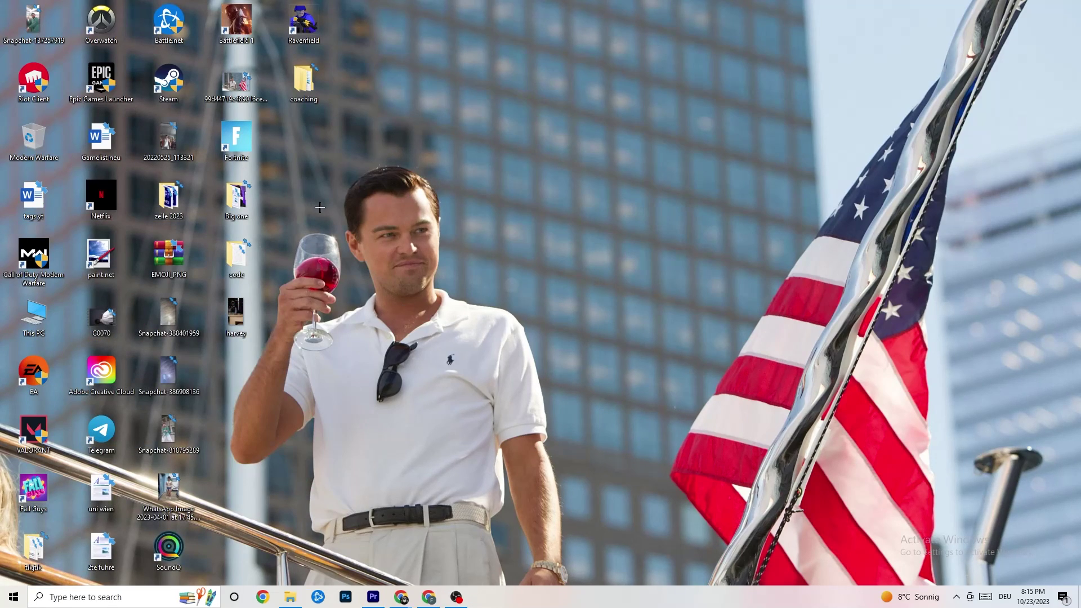